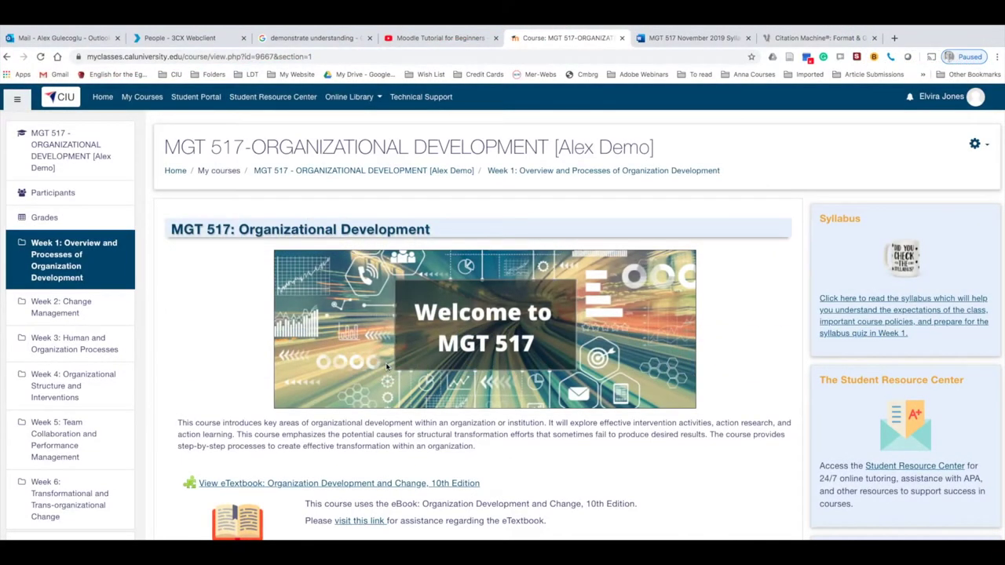
- Review the Week 1 activities down to Week 1's Newsstand and highlight its due time, Friday, 11:59 pm
scroll(387, 367, "down", 5)
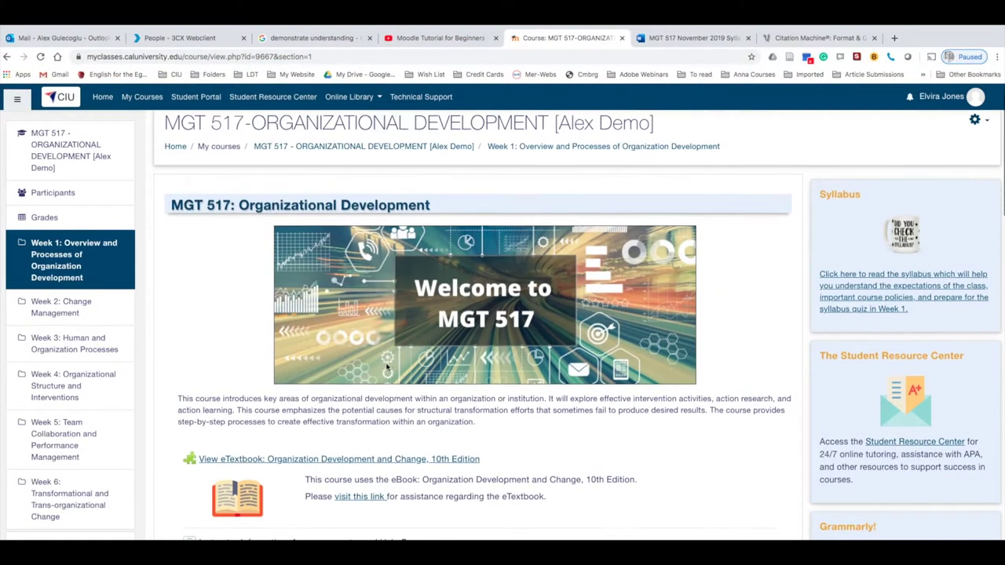
scroll(386, 367, "down", 5)
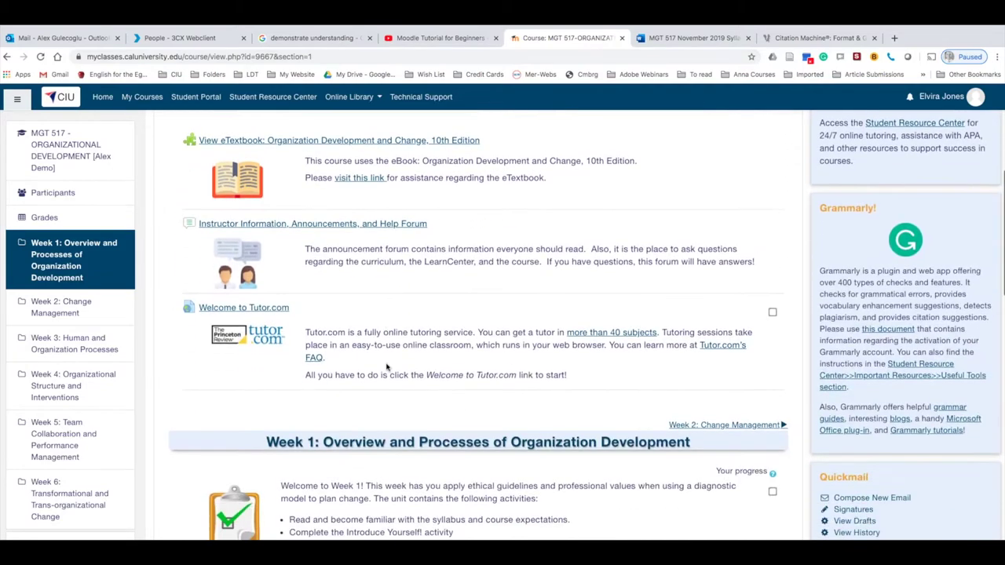
scroll(386, 367, "down", 3)
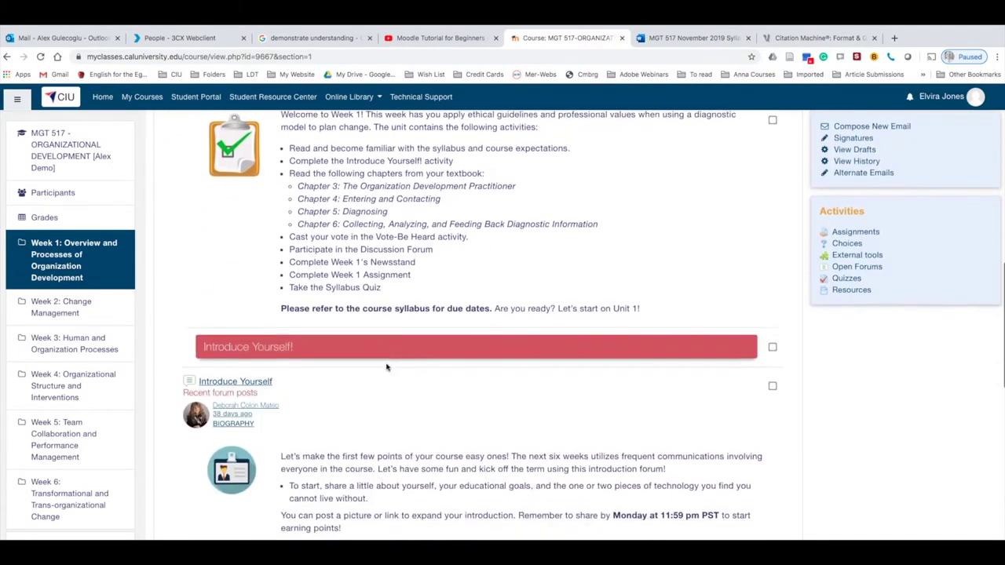
scroll(387, 367, "down", 5)
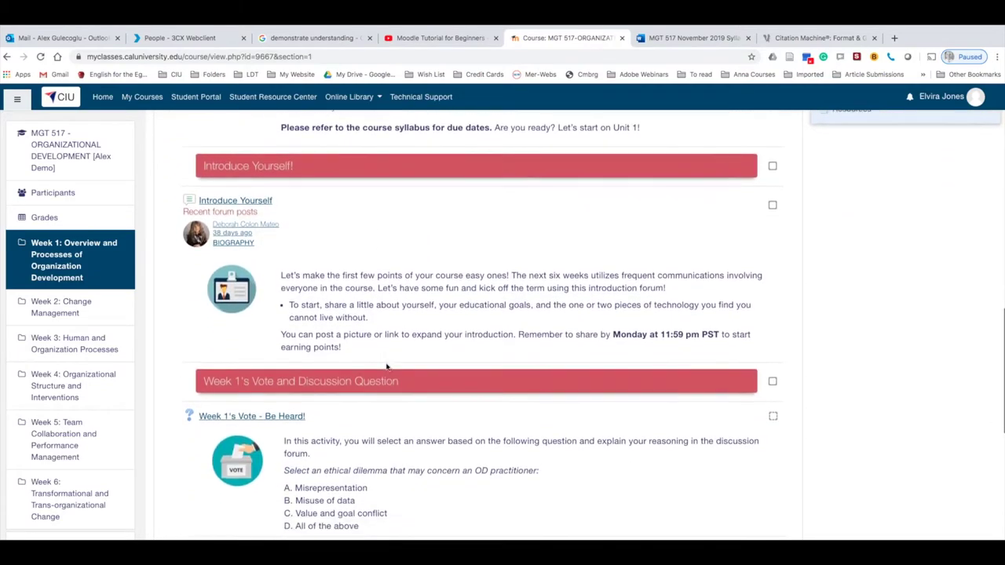
scroll(387, 367, "down", 1)
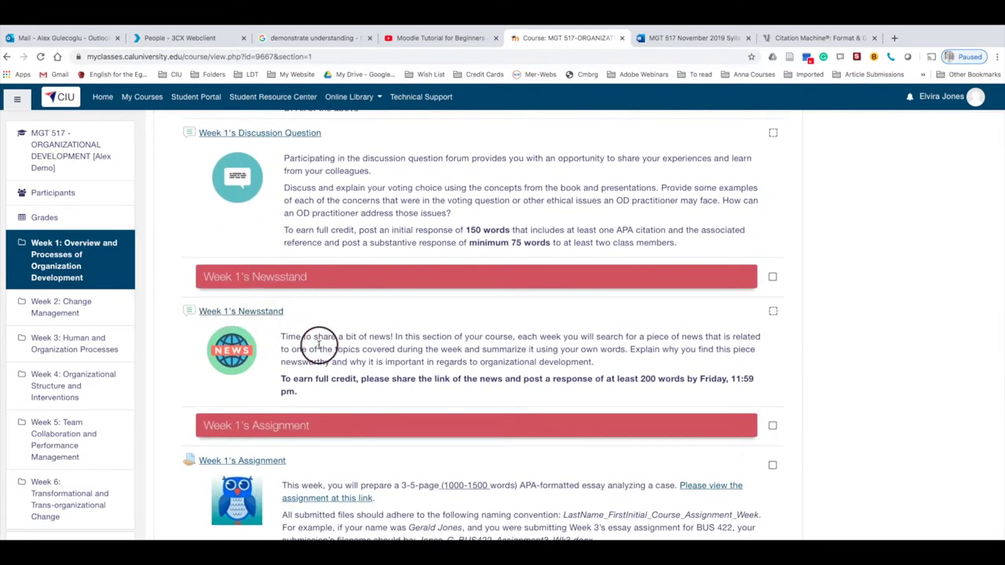
scroll(321, 344, "down", 1)
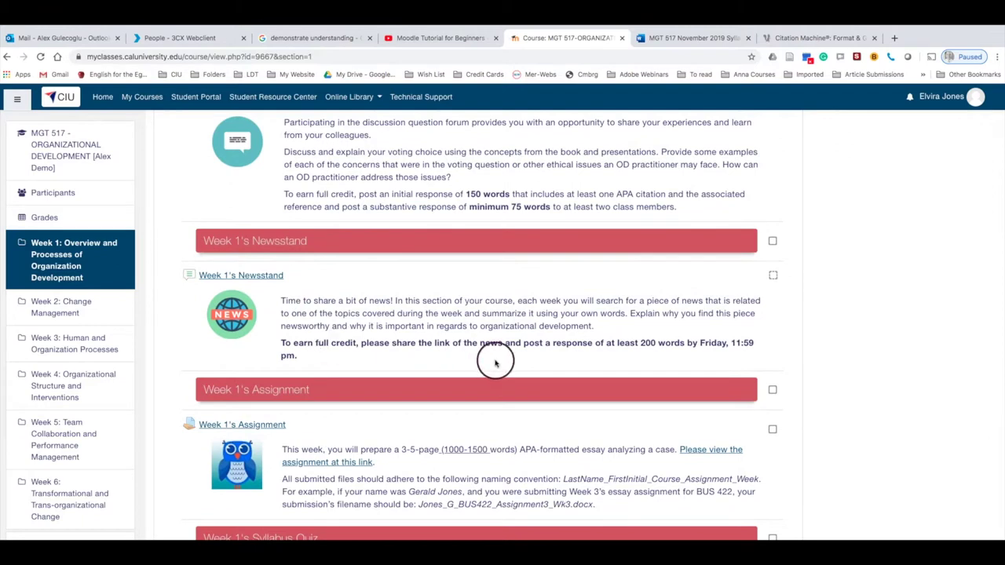
left_click(700, 343)
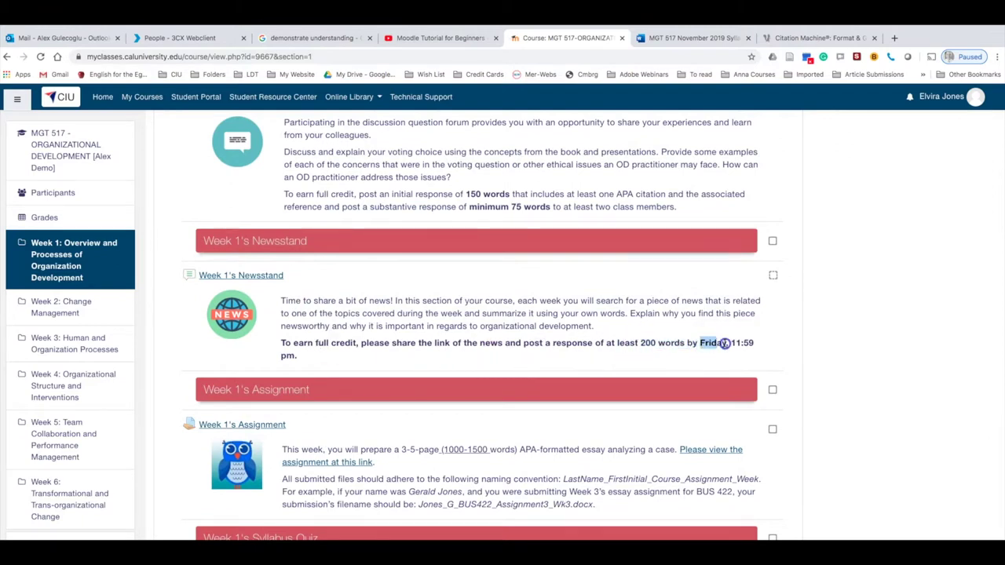
left_click_drag(724, 343, 303, 358)
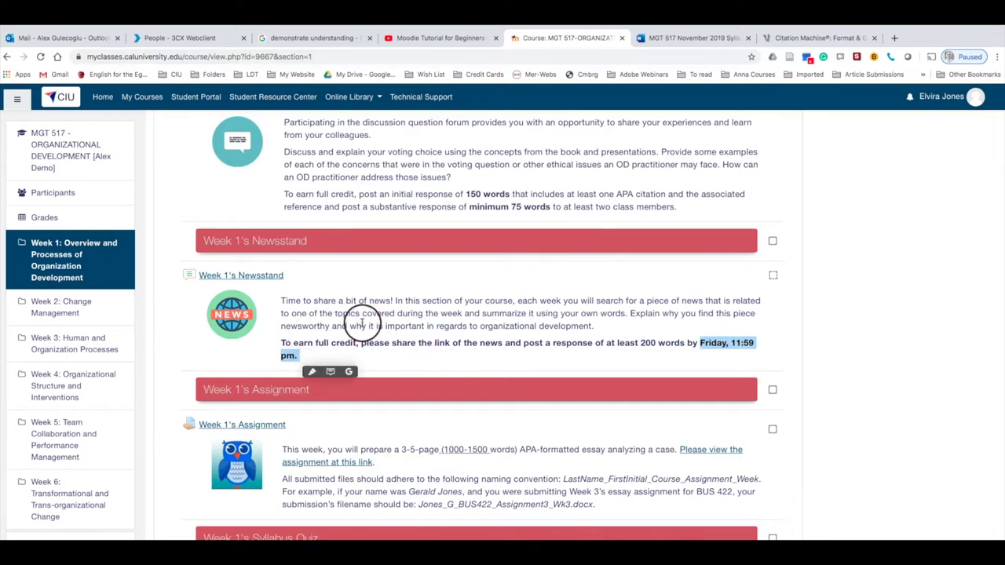
- Switch to the MGT 517 November 2019 Syllabus in Word and highlight the due dates for Week 1's Discussion Question
scroll(362, 322, "up", 10)
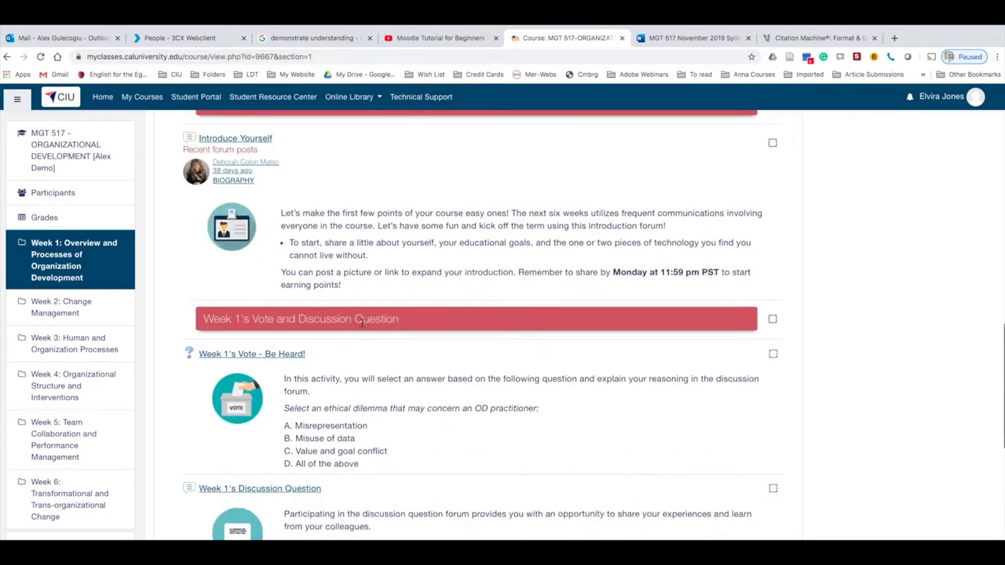
scroll(362, 323, "up", 5)
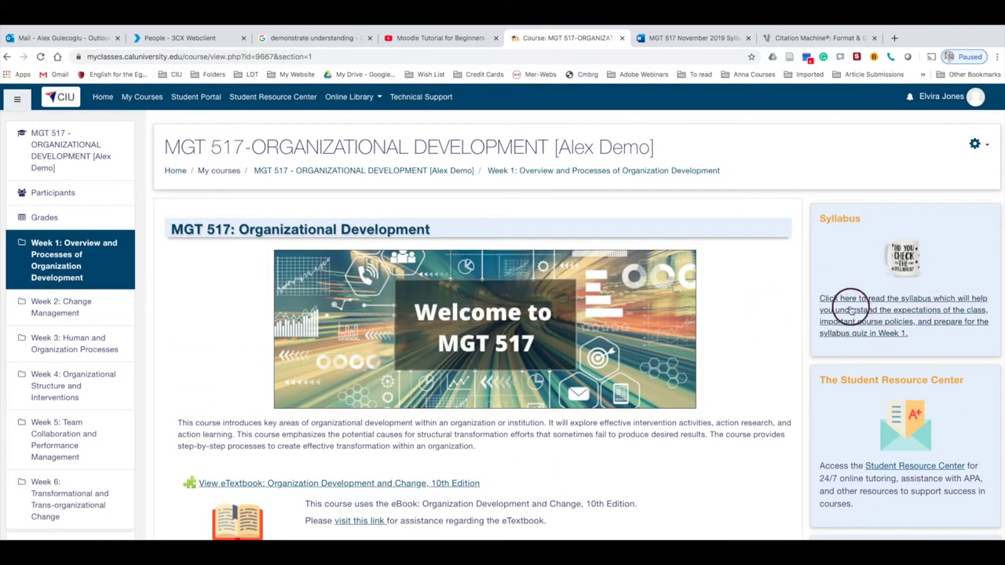
left_click(705, 39)
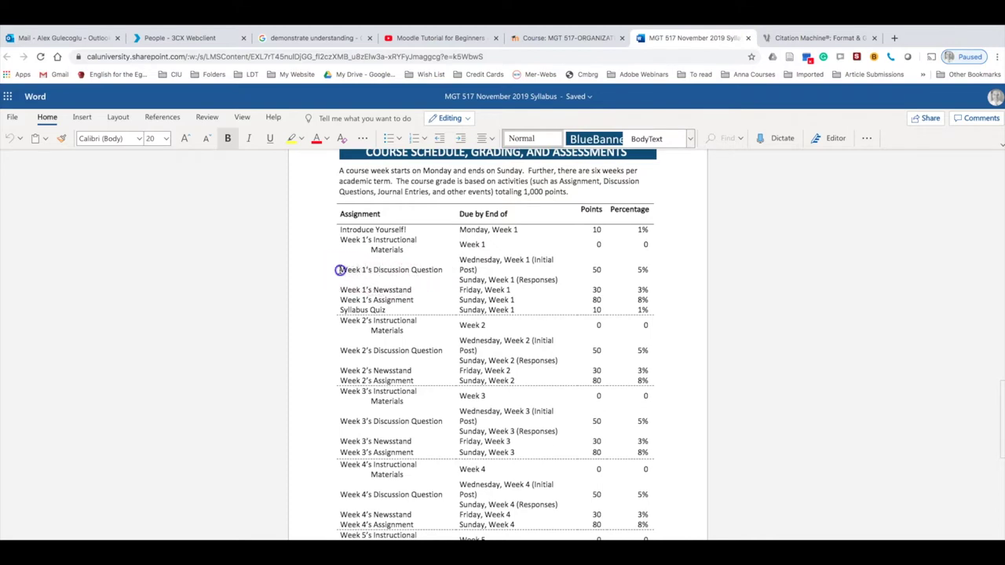
left_click_drag(340, 269, 480, 274)
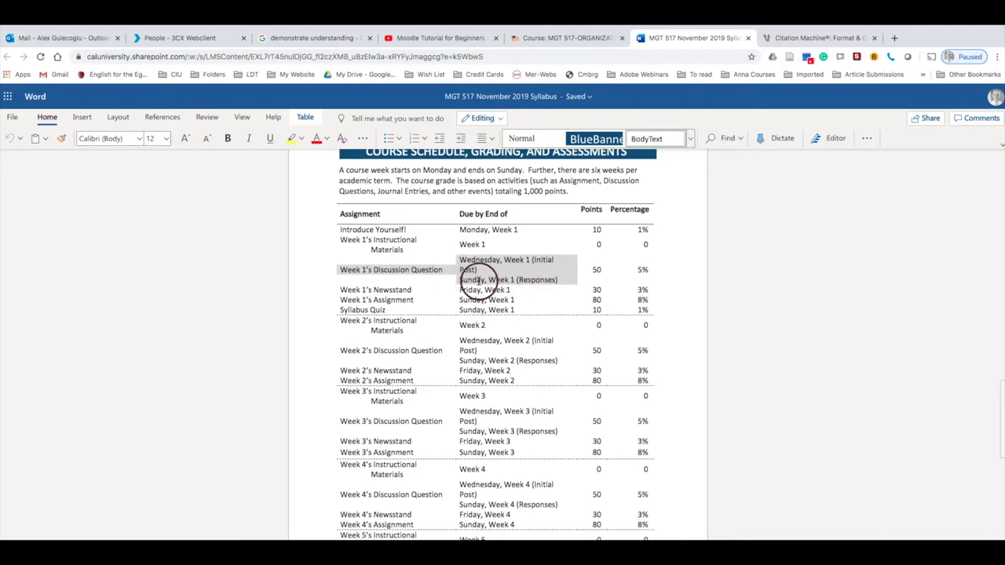
- Return to the MGT 517 course page and open the Week 1's Newsstand forum
left_click(570, 37)
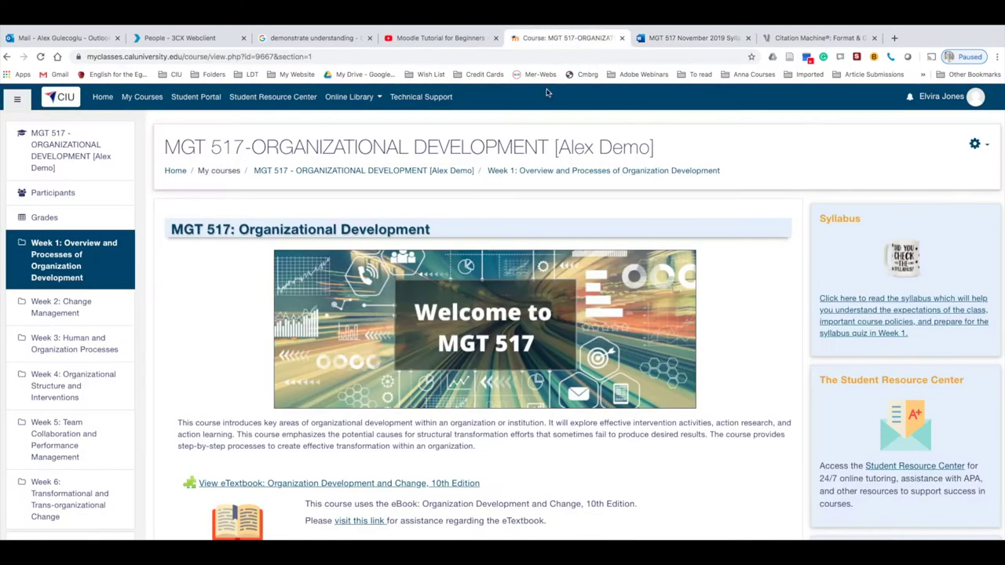
scroll(391, 361, "down", 10)
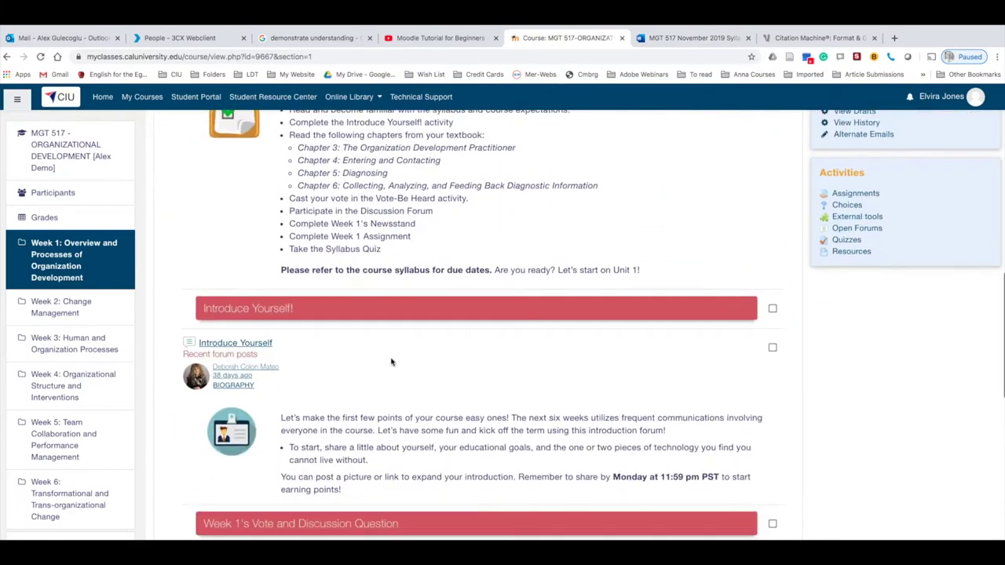
scroll(391, 361, "down", 5)
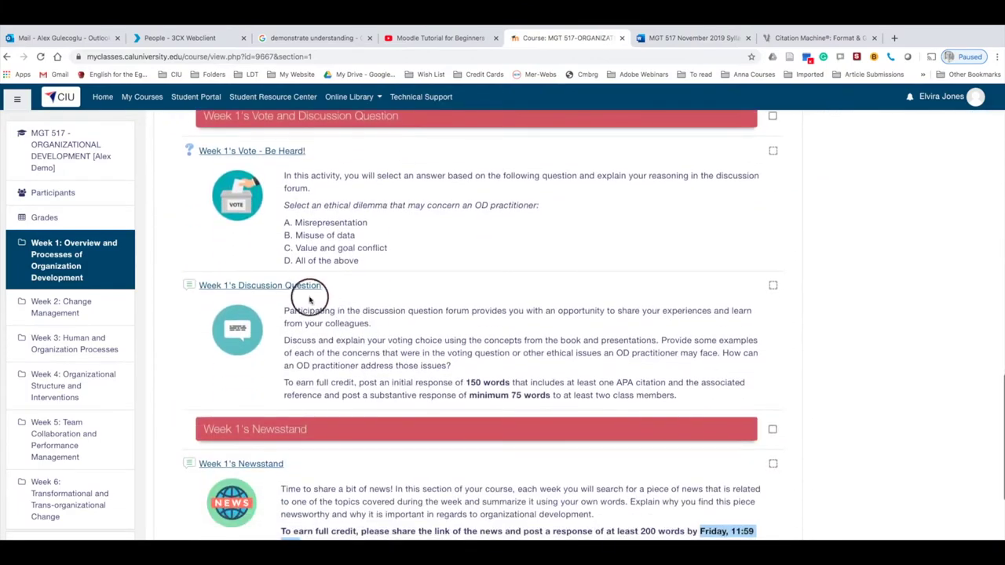
scroll(308, 298, "down", 2)
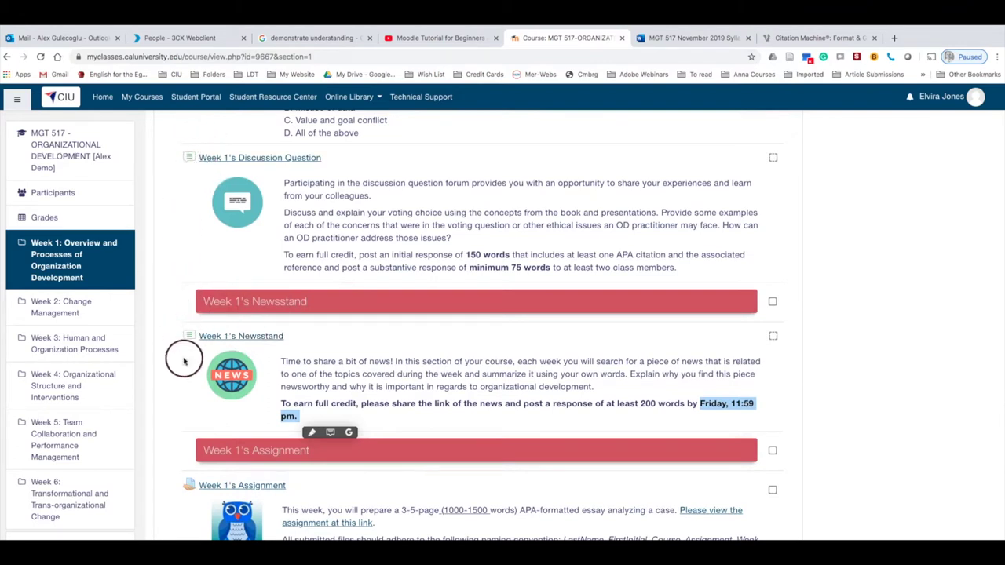
left_click(265, 338)
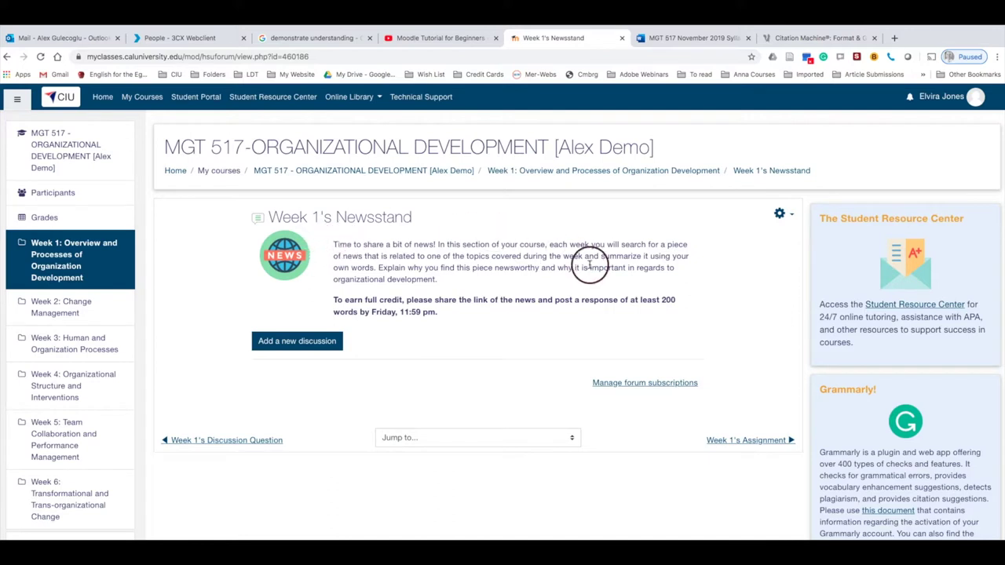
- Start a new discussion with the subject "My First Post" and the message "I am happy to start my courses."
left_click(307, 344)
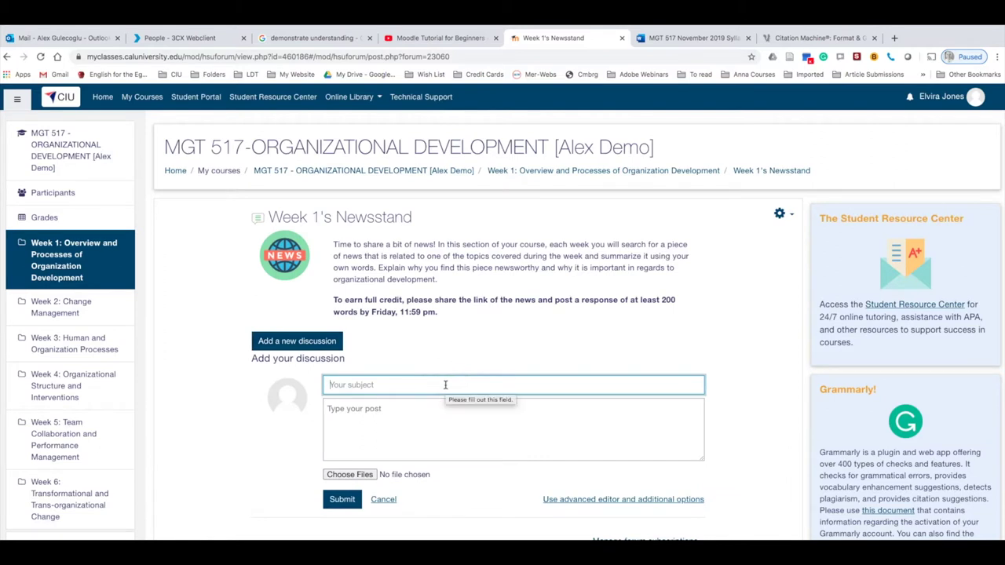
type("My First Post")
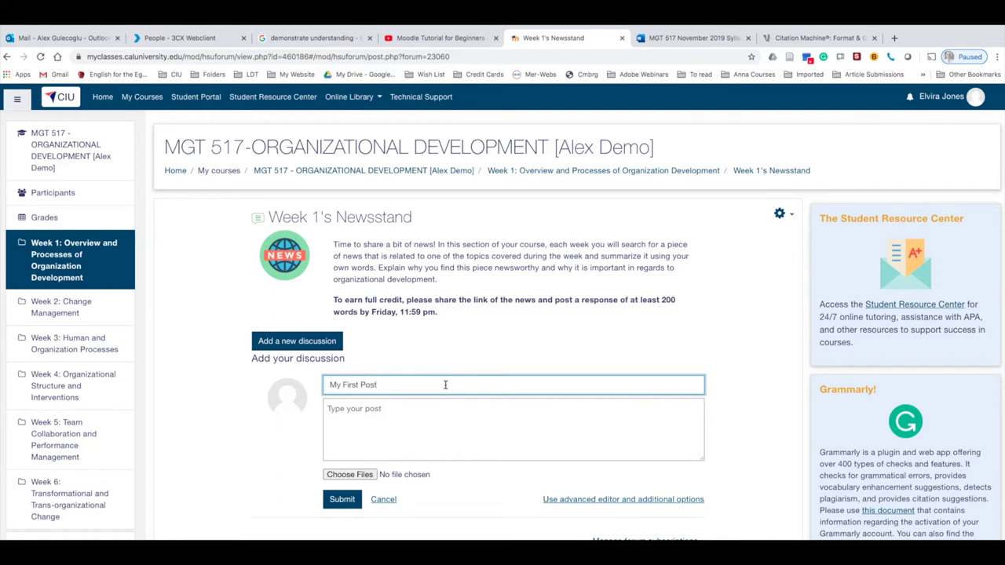
left_click(433, 424)
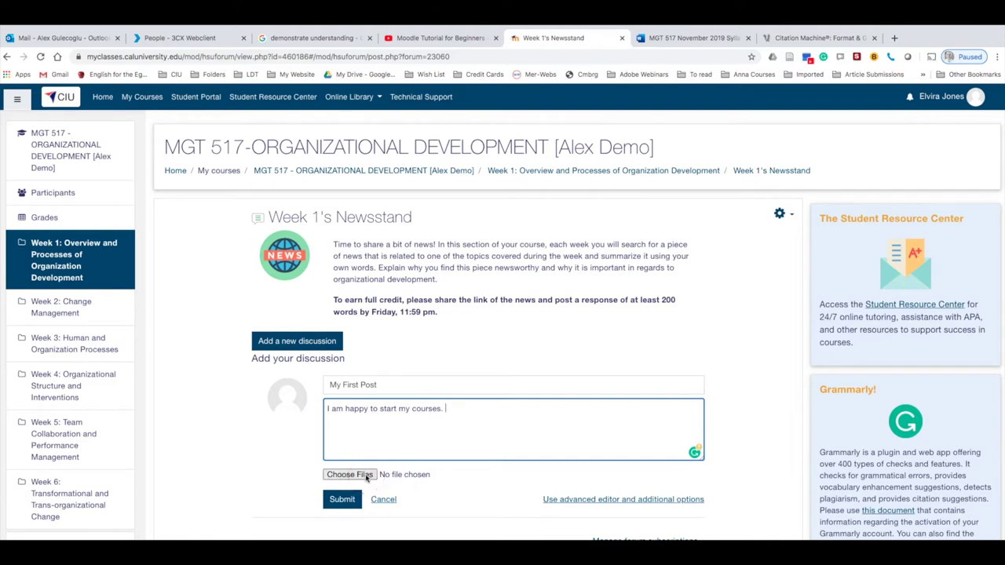
left_click(363, 476)
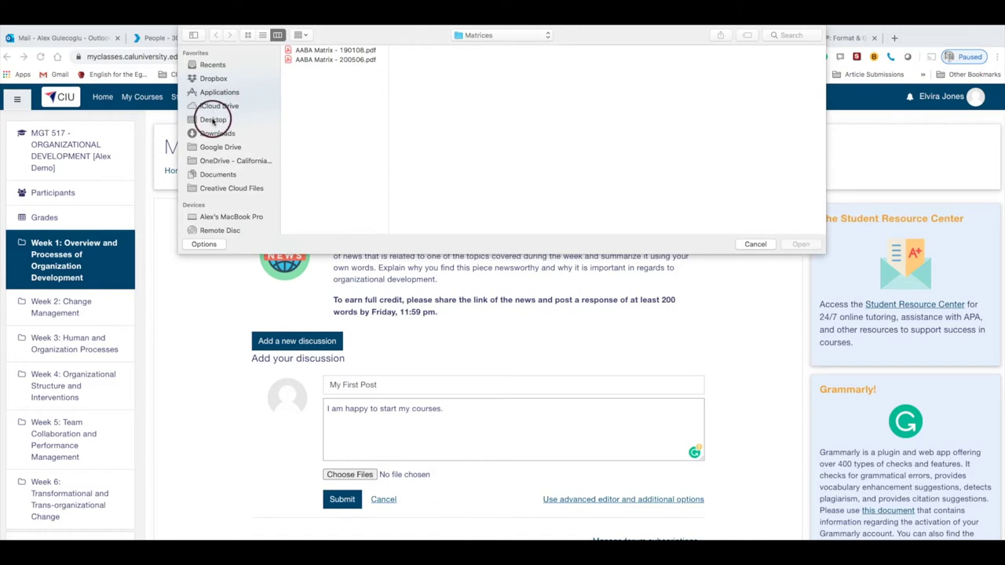
left_click(212, 121)
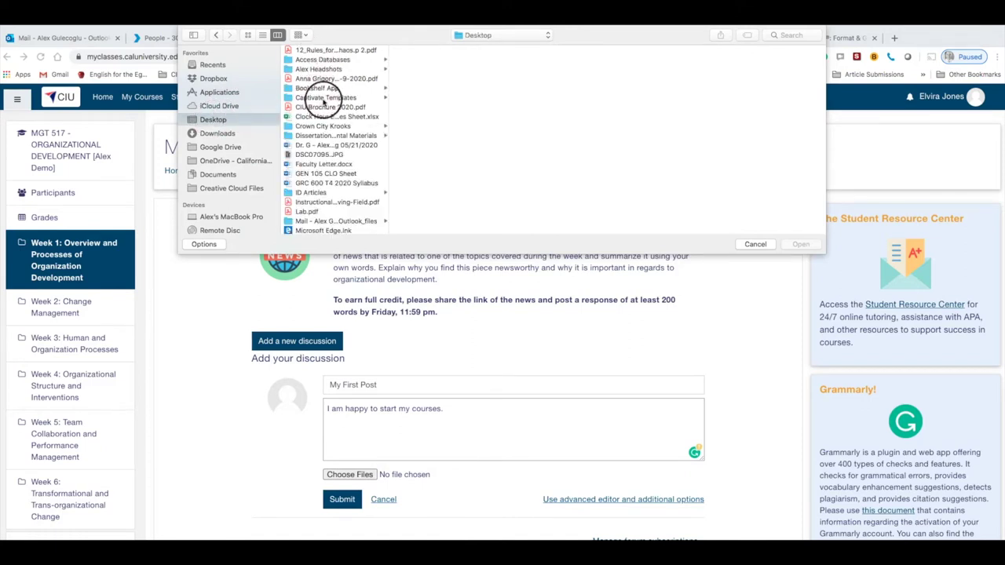
scroll(320, 198, "down", 2)
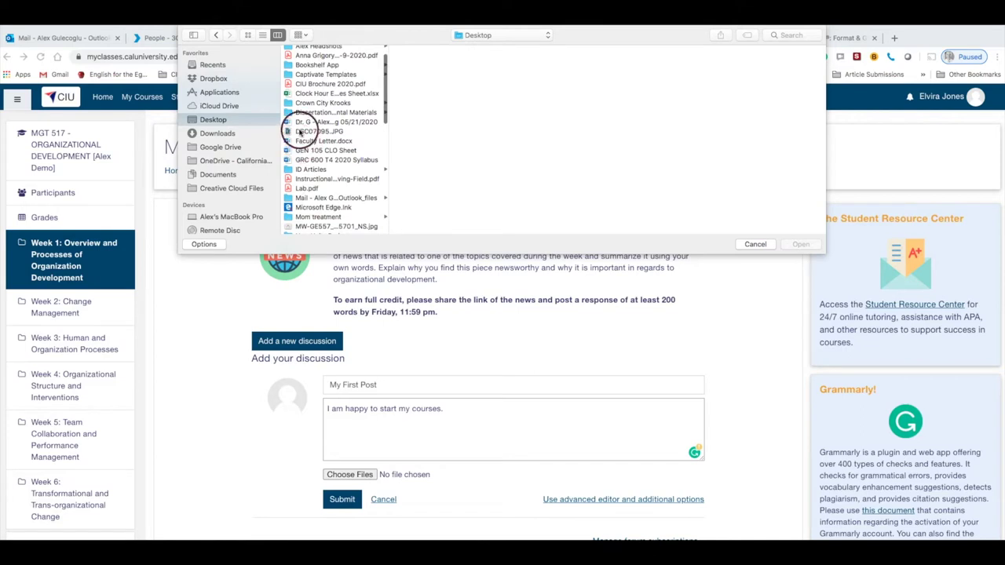
scroll(299, 133, "down", 6)
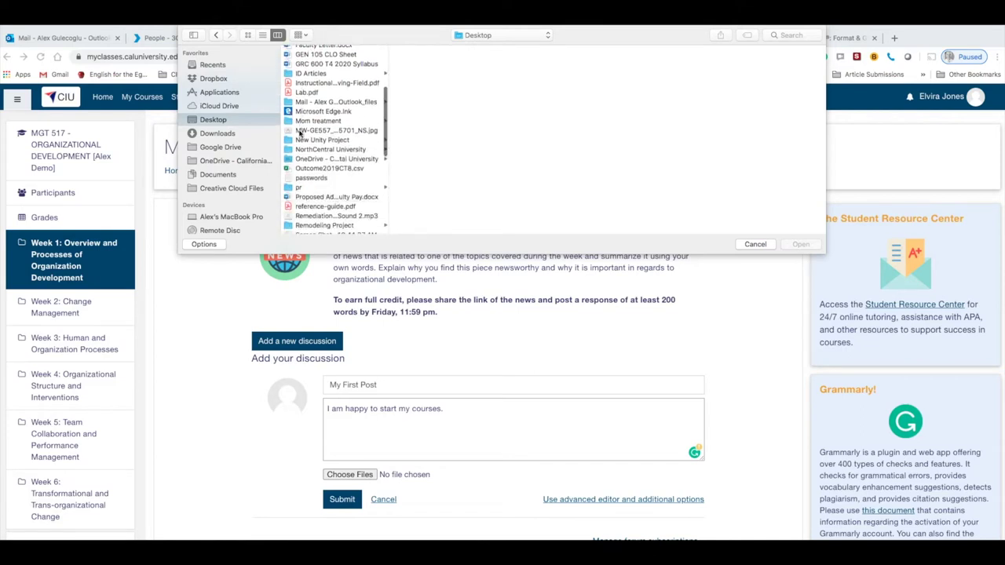
scroll(299, 132, "down", 2)
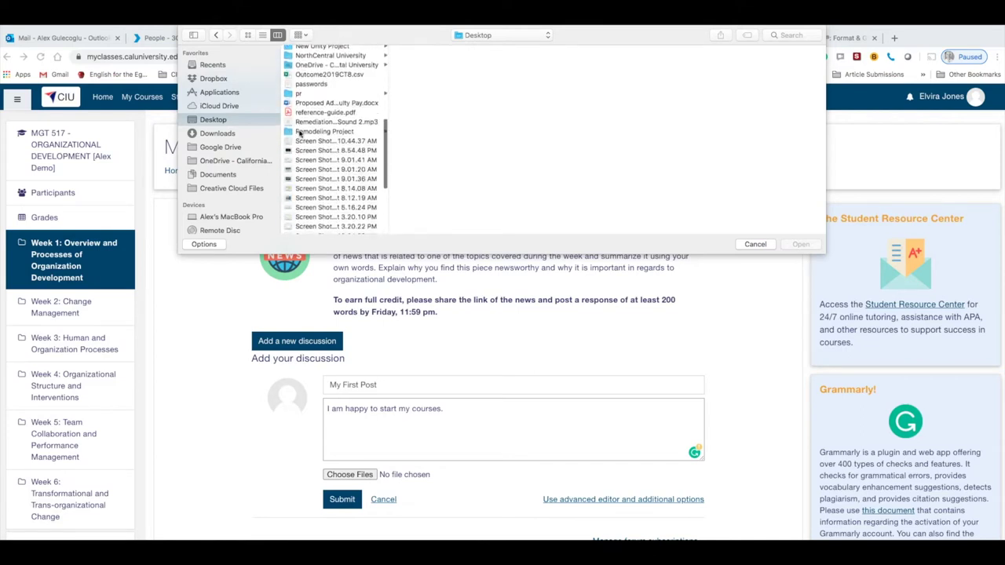
left_click(313, 218)
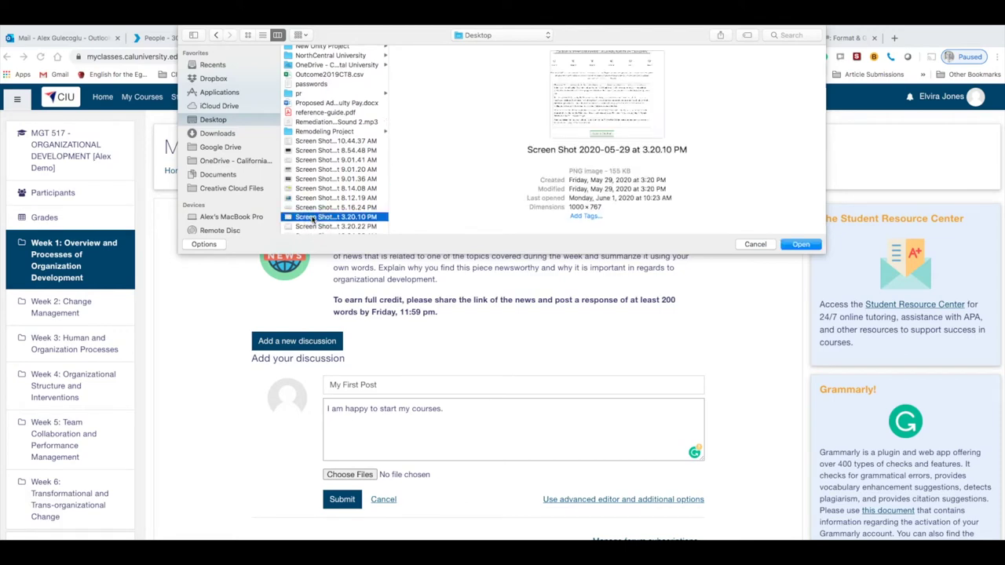
left_click(754, 245)
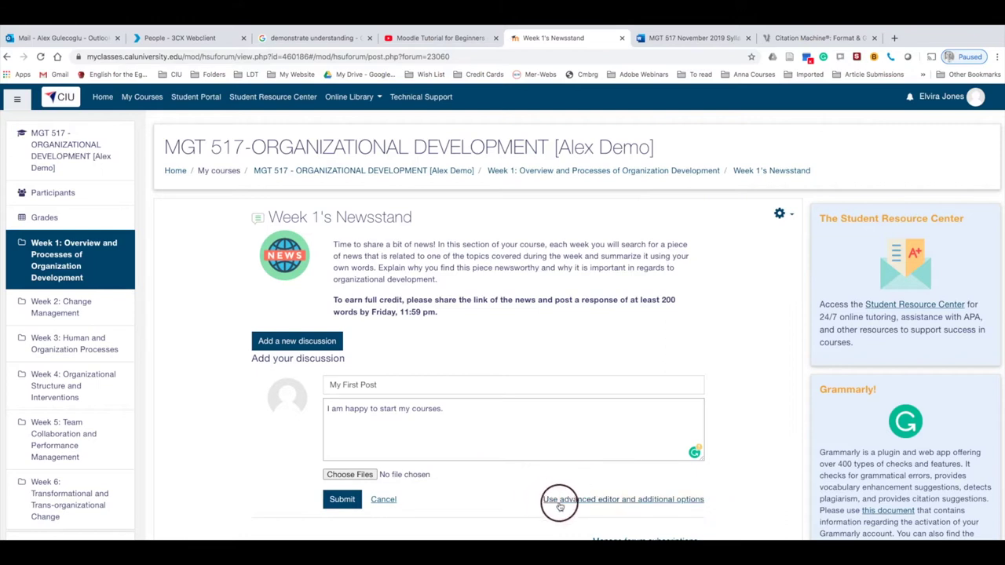
- Switch the draft post to the advanced editor with additional options, agreeing to leave the current page
left_click(600, 503)
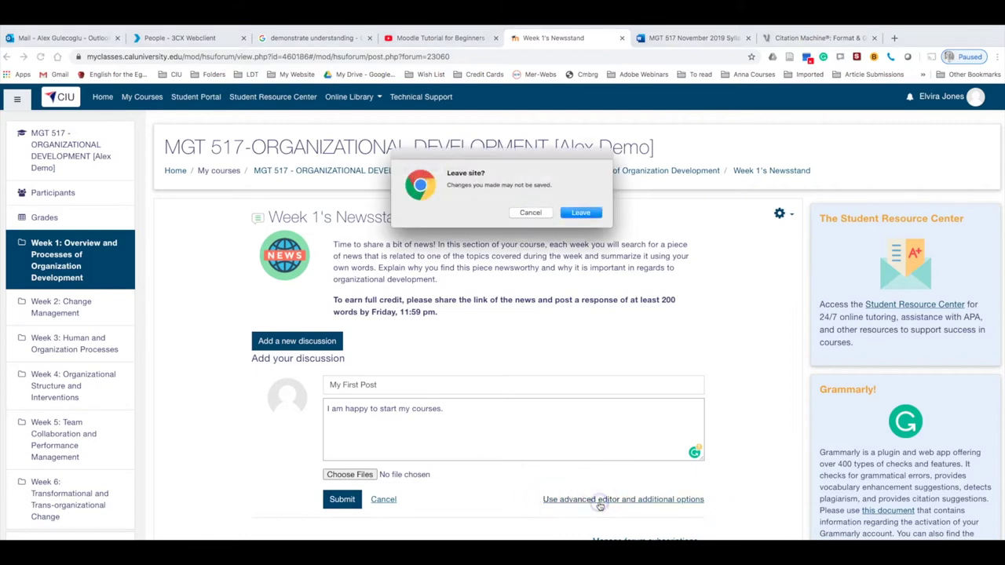
left_click(584, 211)
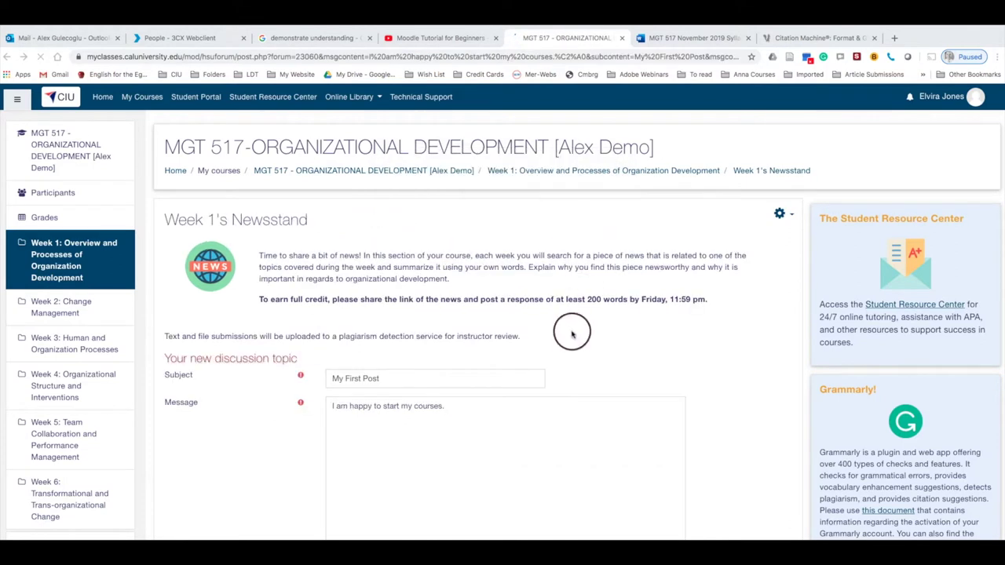
scroll(572, 338, "down", 2)
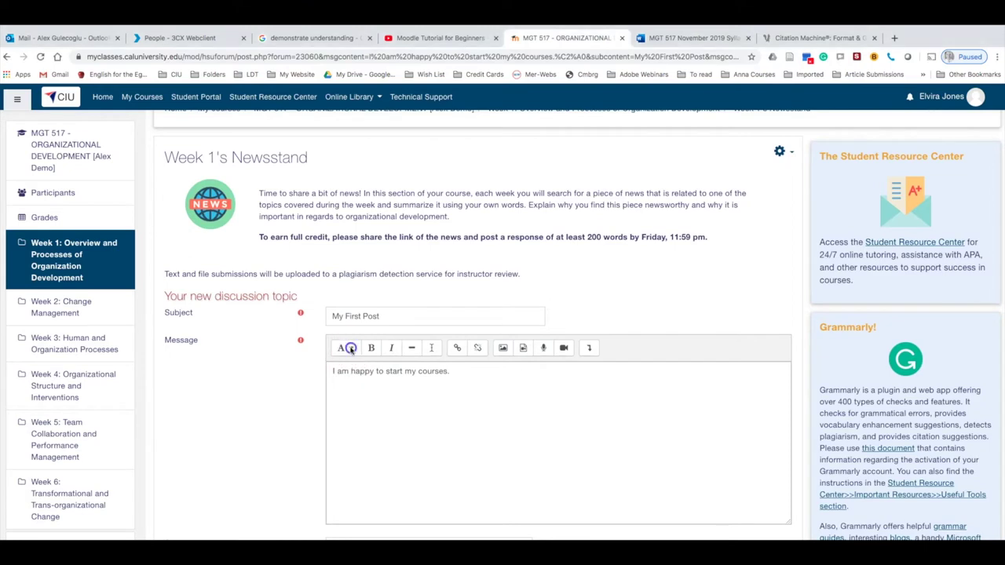
- Examine the message editor's paragraph style and formatting options, and the post's attachments area
left_click(351, 351)
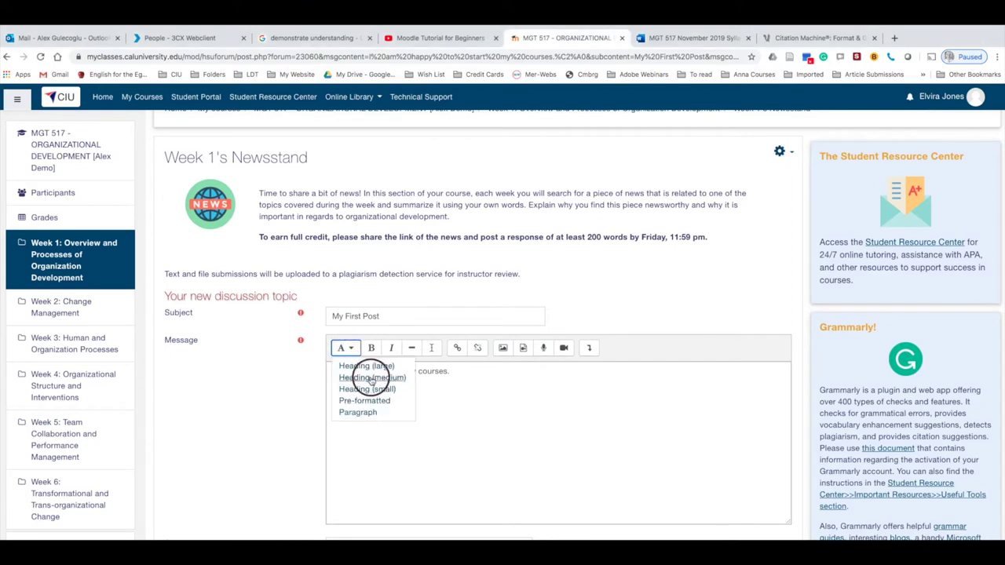
left_click(373, 349)
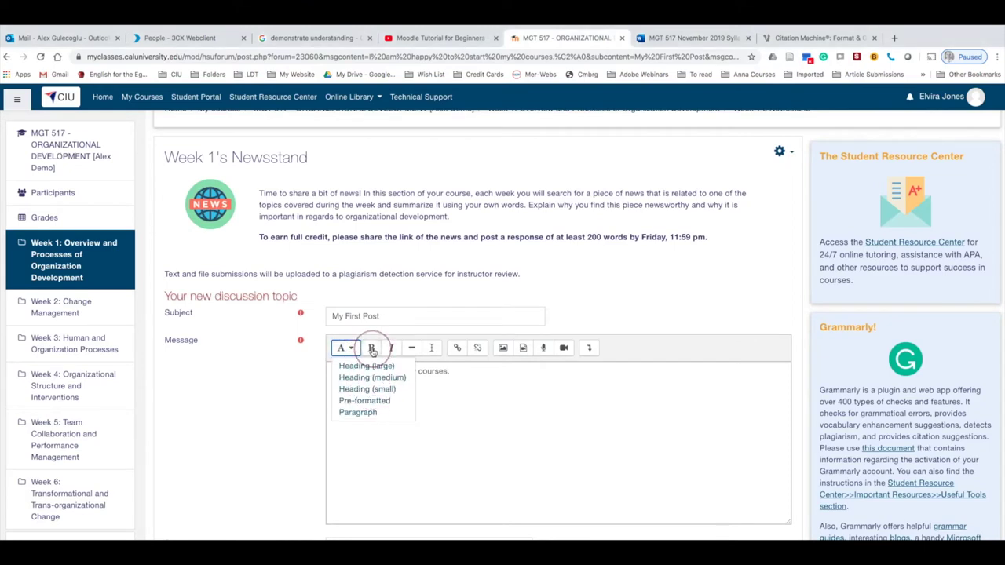
left_click(392, 350)
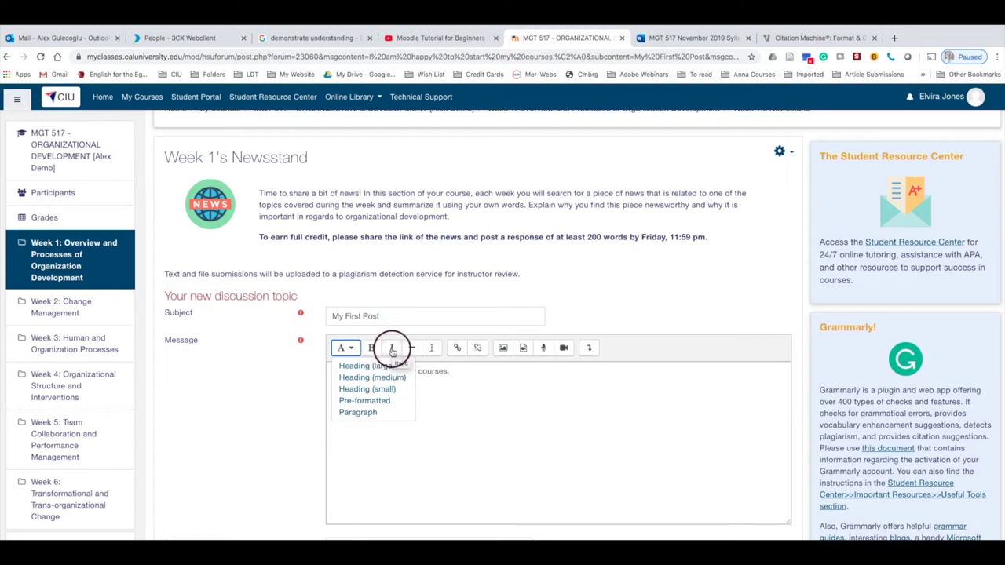
left_click(461, 376)
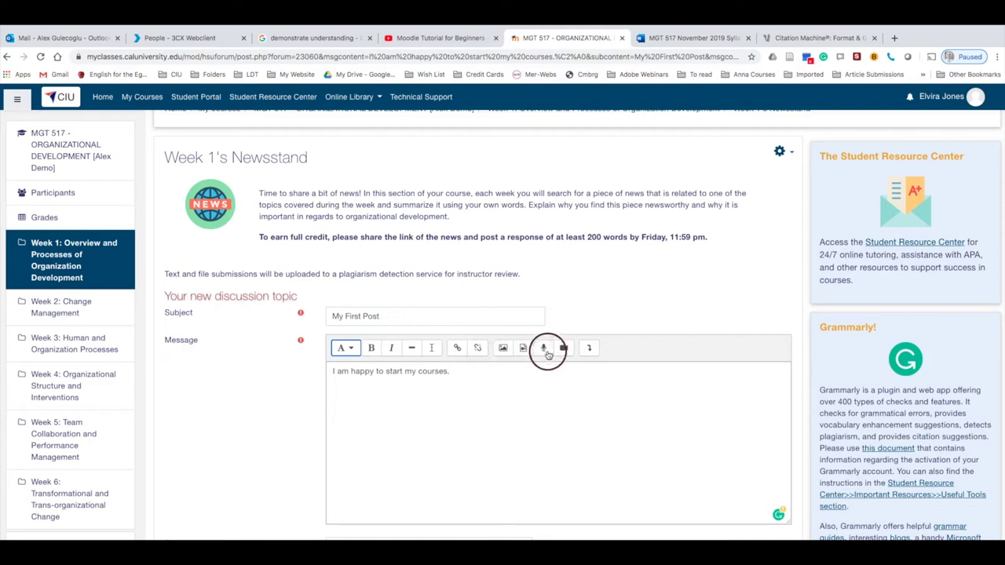
scroll(494, 426, "down", 3)
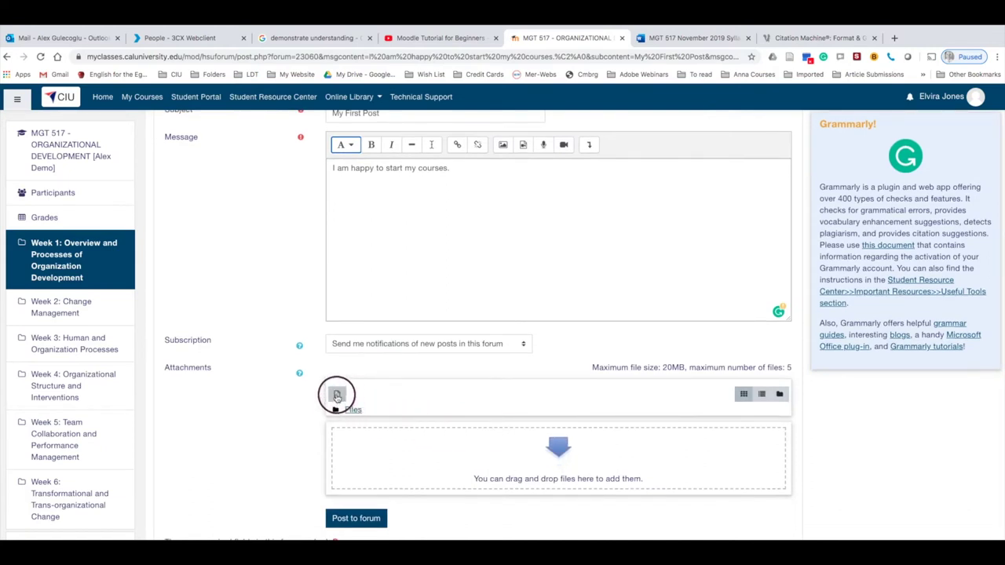
- Leave the advanced editor without posting the draft and return to the Week 1's Newsstand forum page
scroll(475, 465, "down", 1)
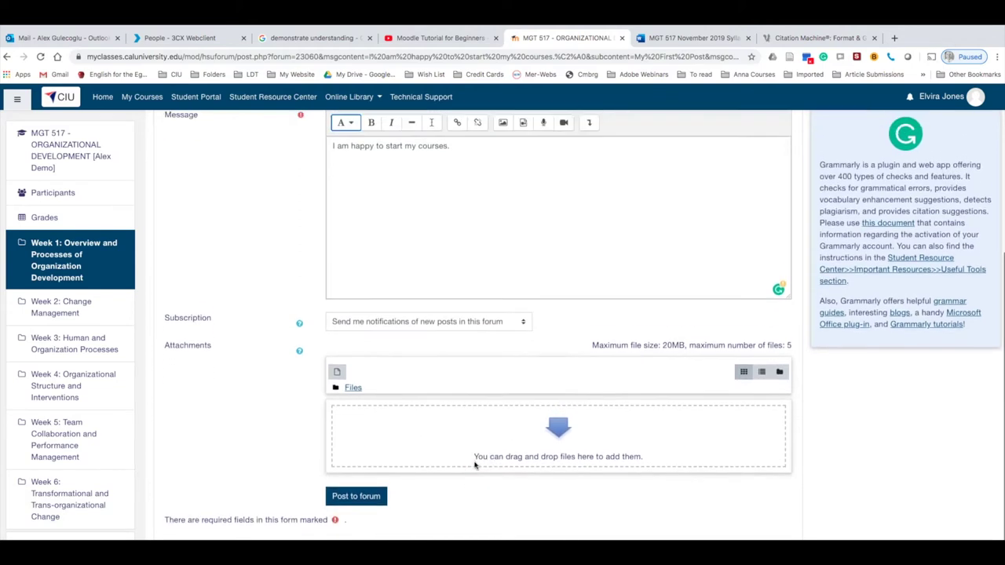
scroll(475, 465, "up", 3)
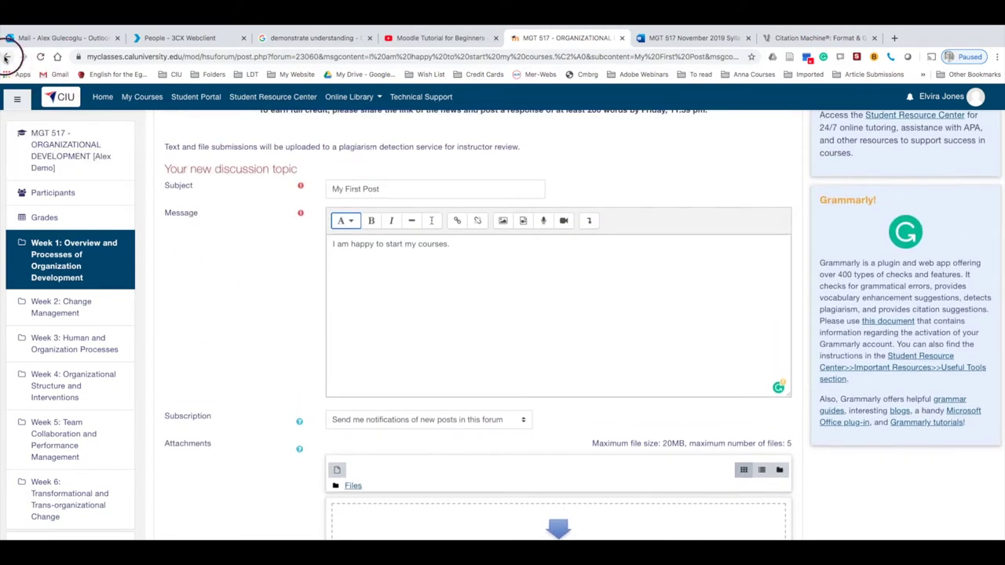
left_click(6, 56)
left_click(569, 214)
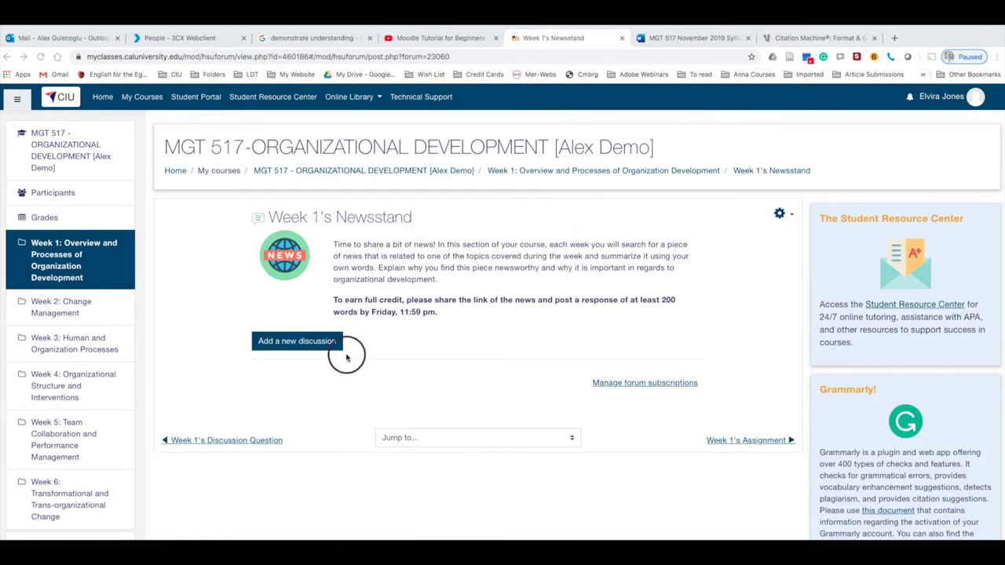
- Post a new discussion with the subject "My first post" and the message "I am happy to start my course.", and open the published post
left_click(311, 342)
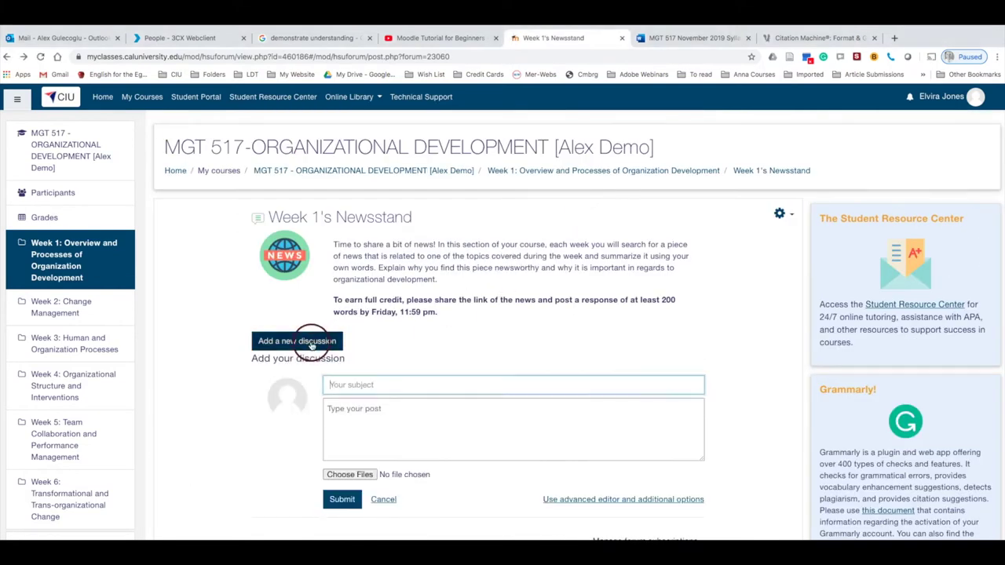
left_click(384, 386)
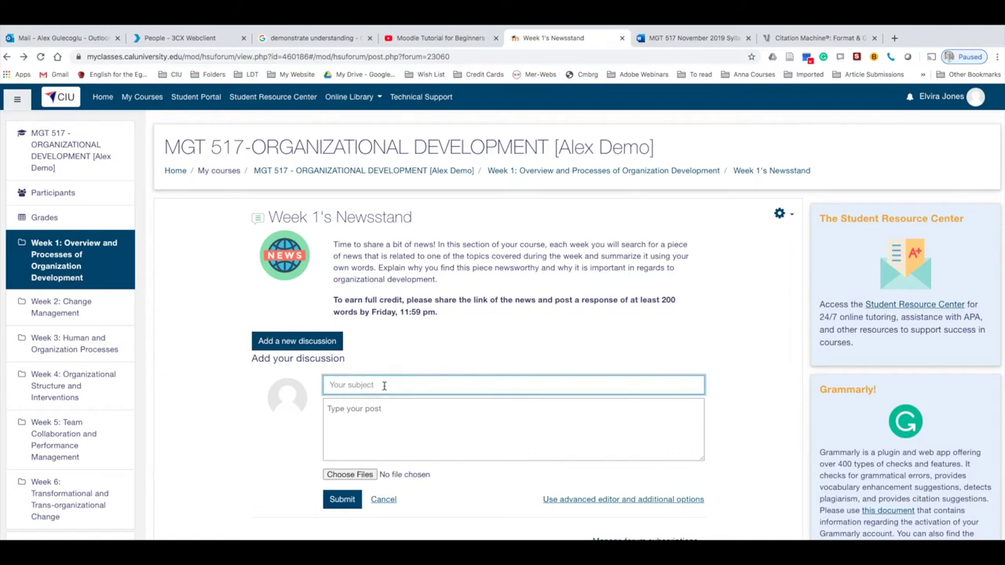
type("My first pot")
left_click(382, 396)
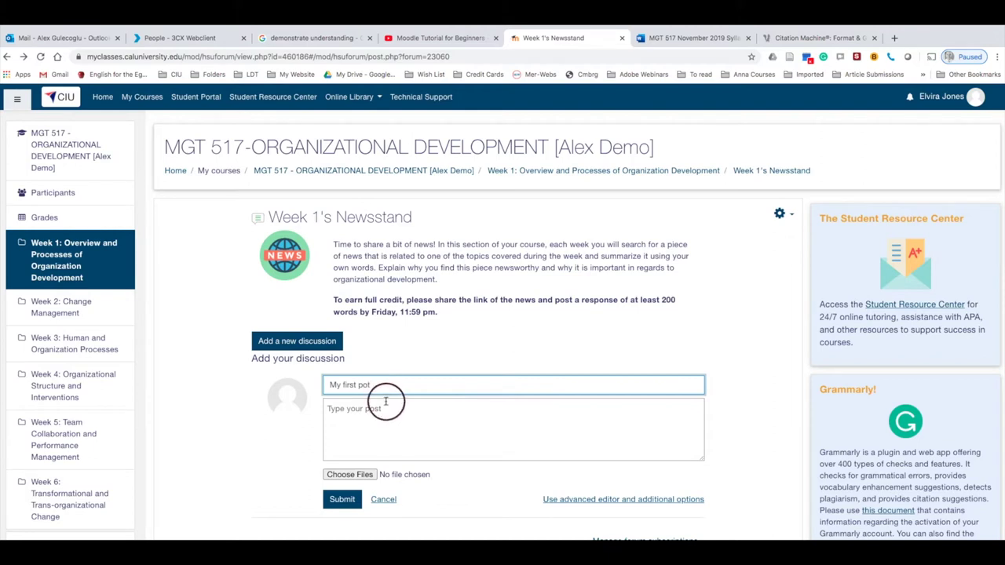
left_click(382, 414)
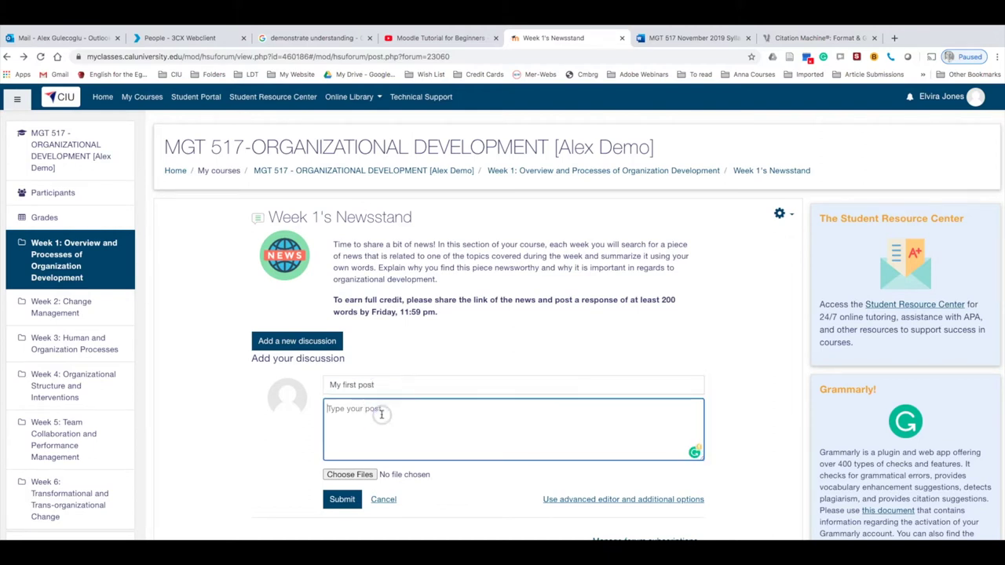
type("I am happy to start my course.")
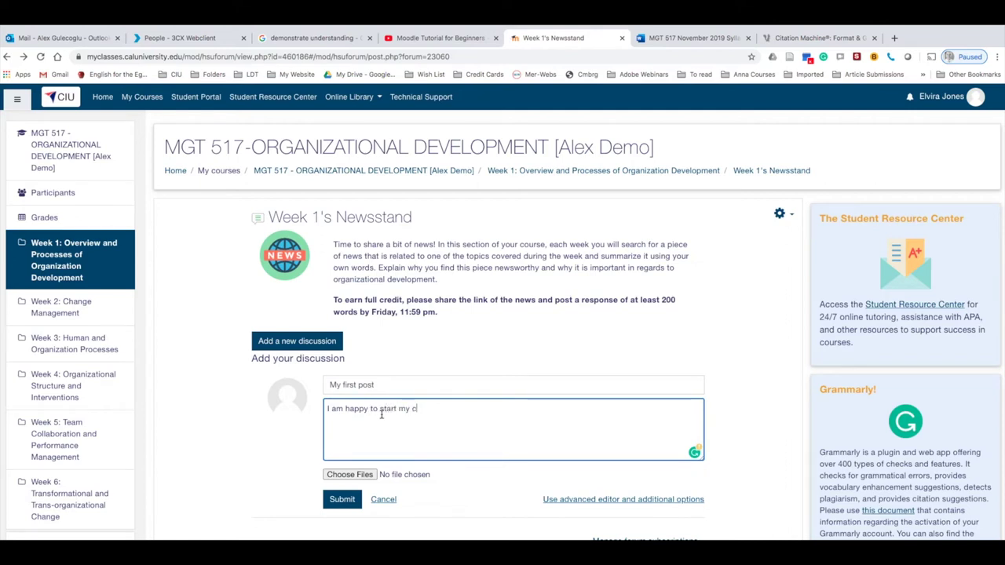
left_click(341, 501)
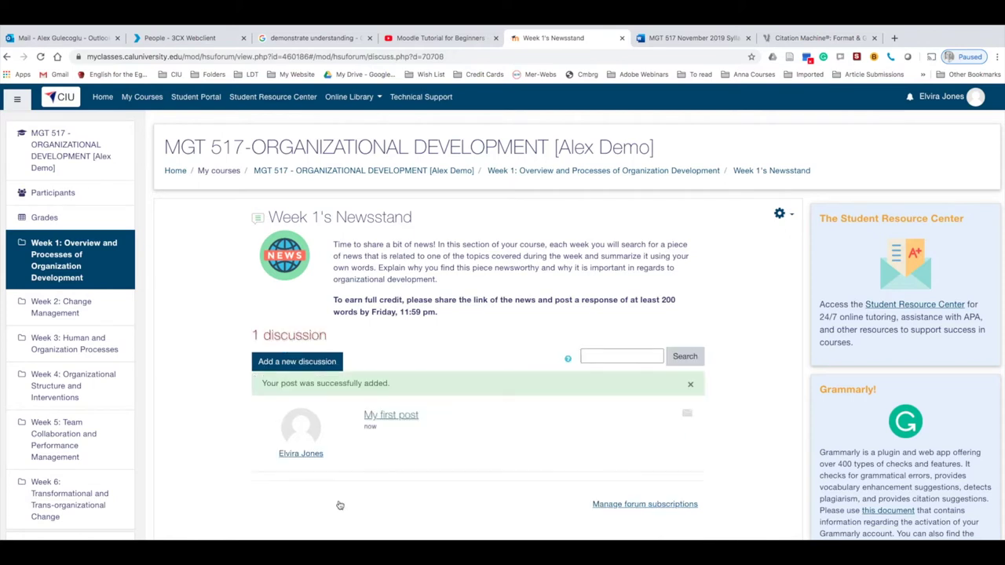
left_click(386, 415)
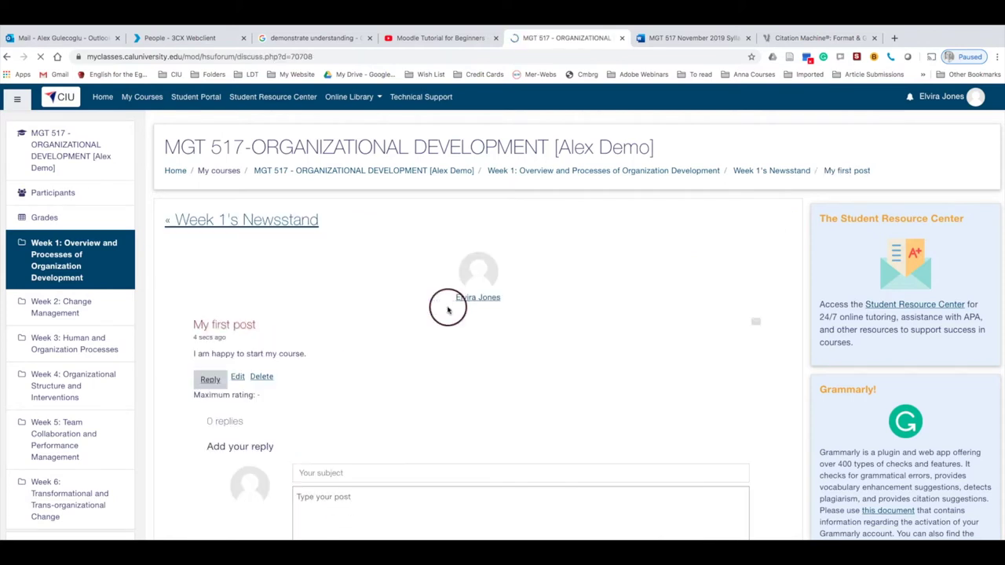
scroll(397, 324, "down", 3)
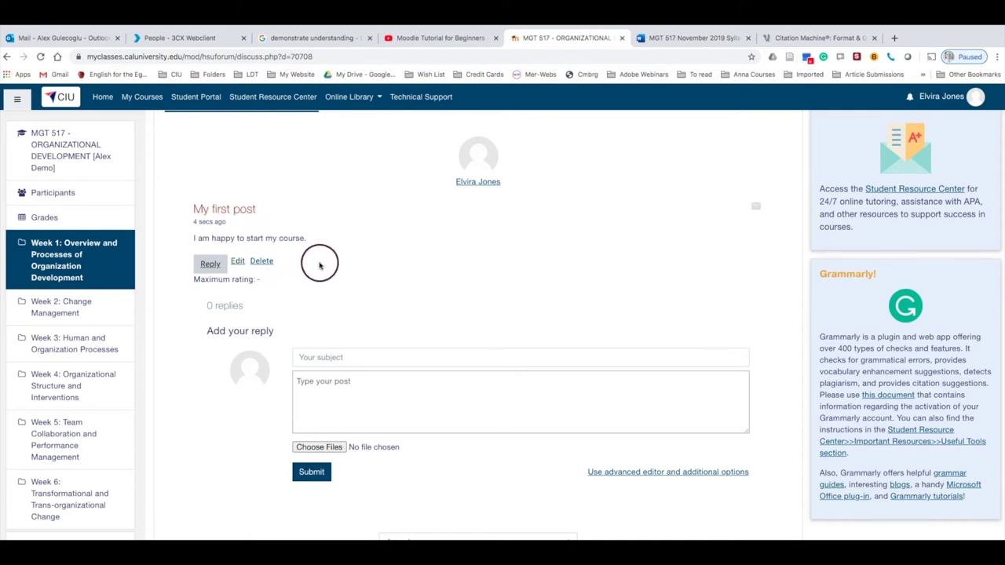
- Return to the Week 1 course section and open the BIOGRAPHY discussion in the Introduce Yourself forum
left_click(82, 258)
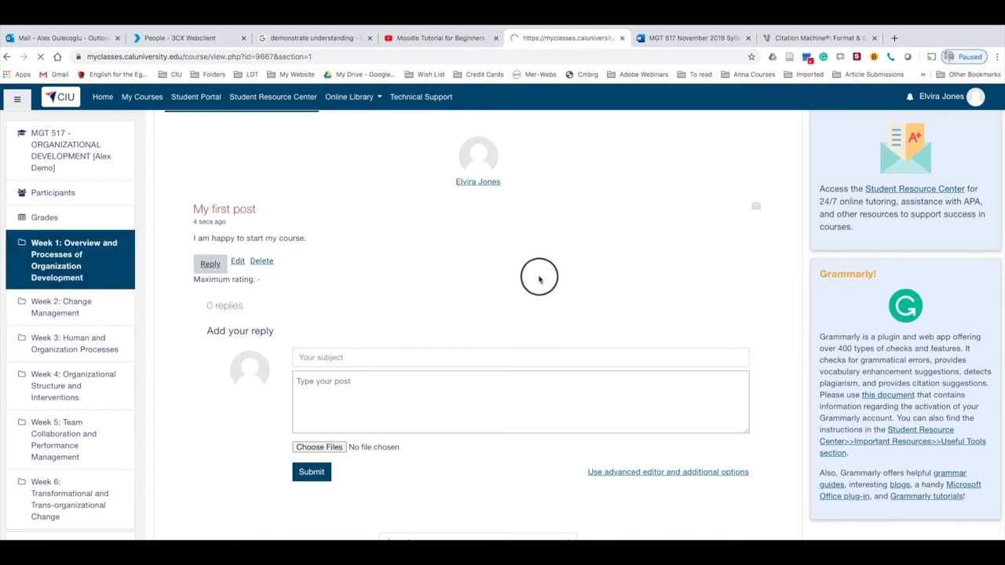
scroll(539, 279, "down", 10)
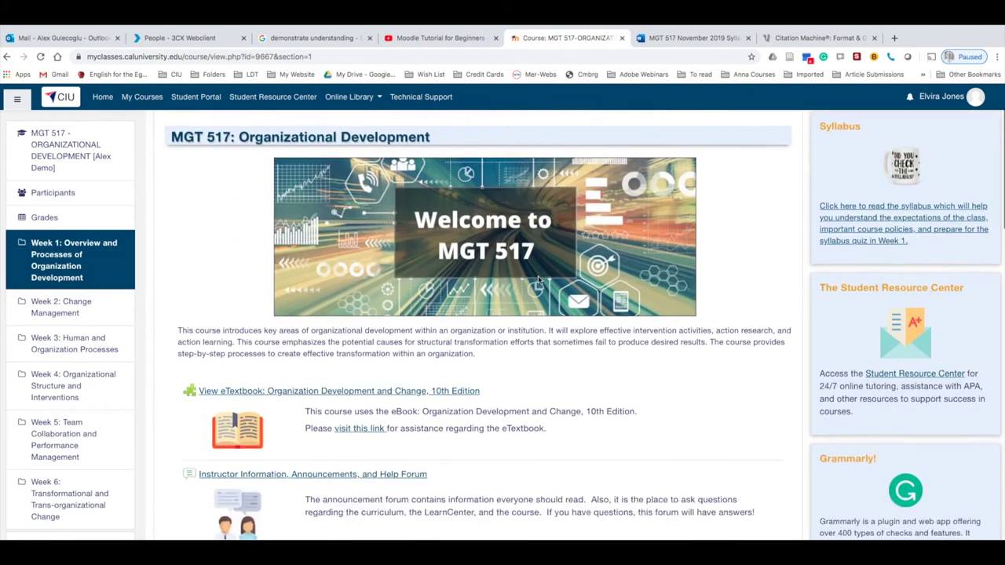
scroll(539, 280, "down", 3)
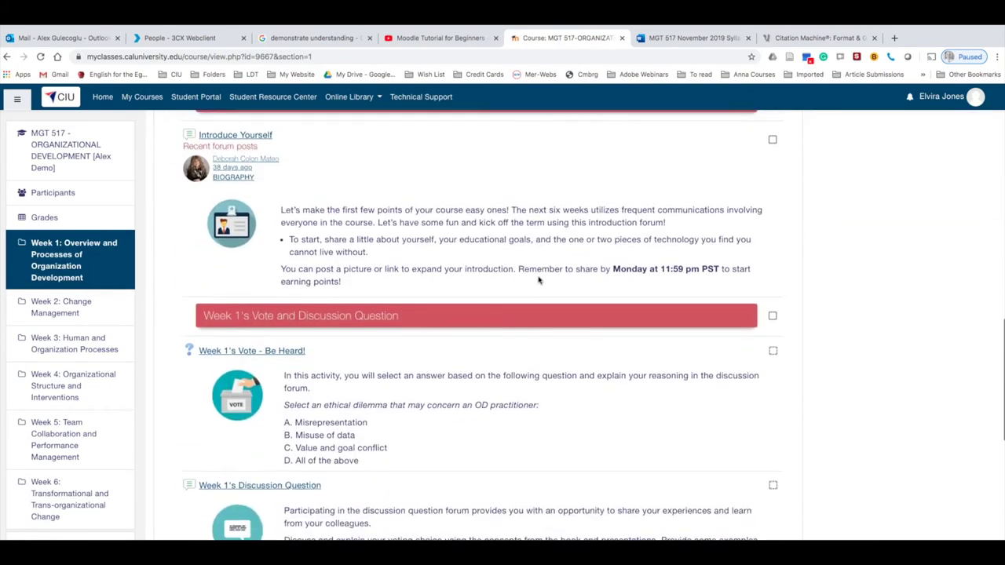
left_click(274, 243)
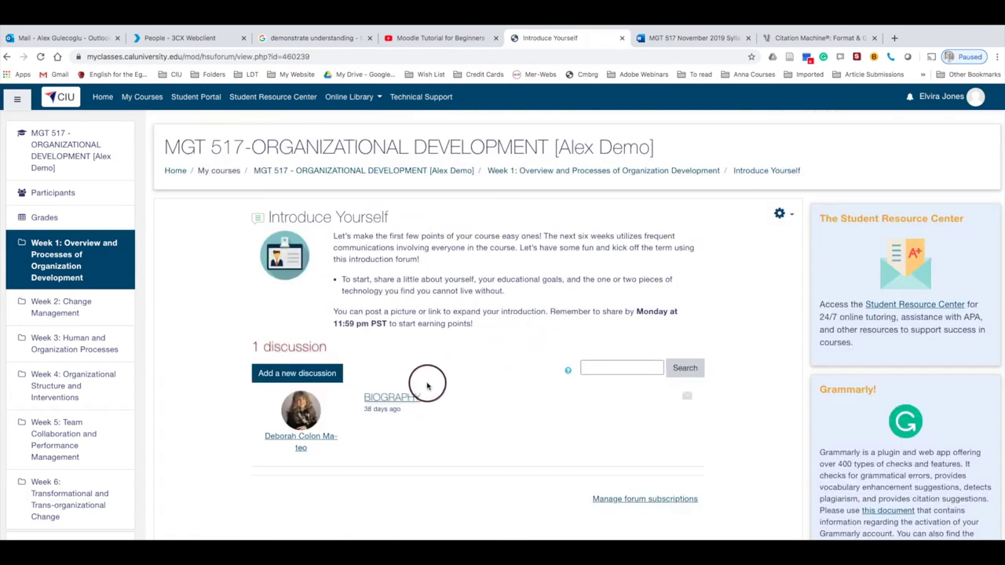
left_click(397, 400)
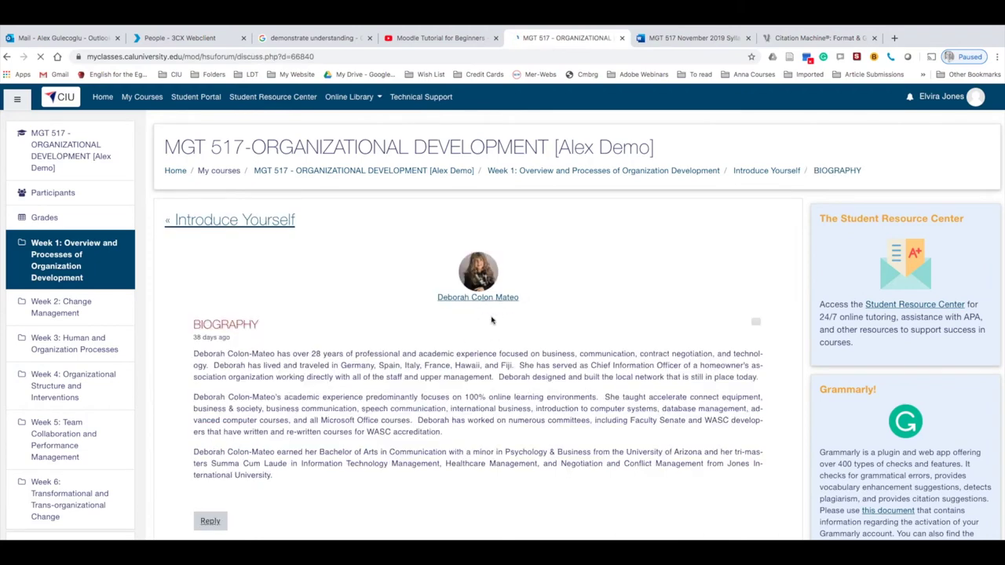
- Draft a reply to the BIOGRAPHY post with the subject "My first reply" and the message "Glad to meet you as well."
scroll(492, 321, "down", 5)
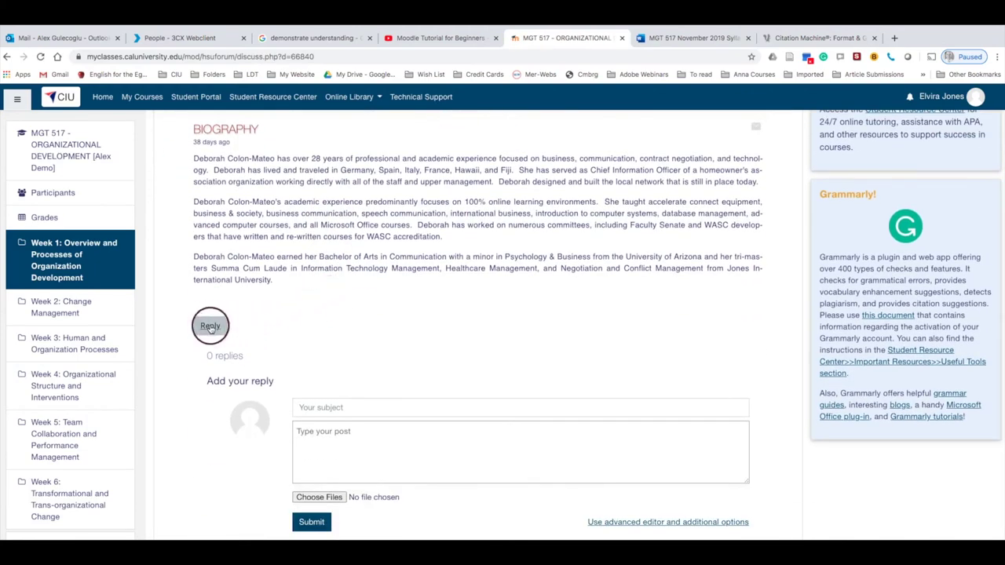
left_click(210, 326)
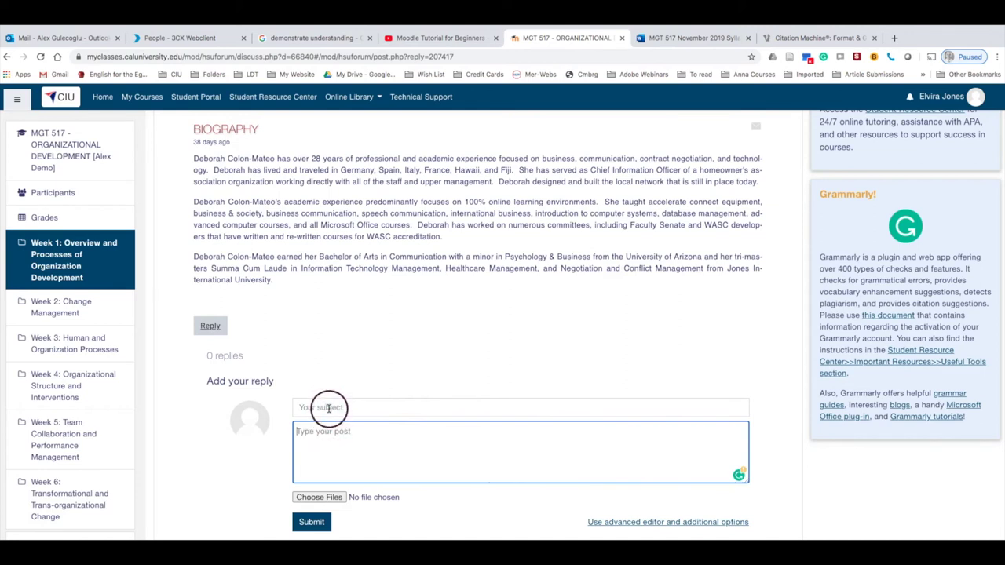
left_click(328, 408)
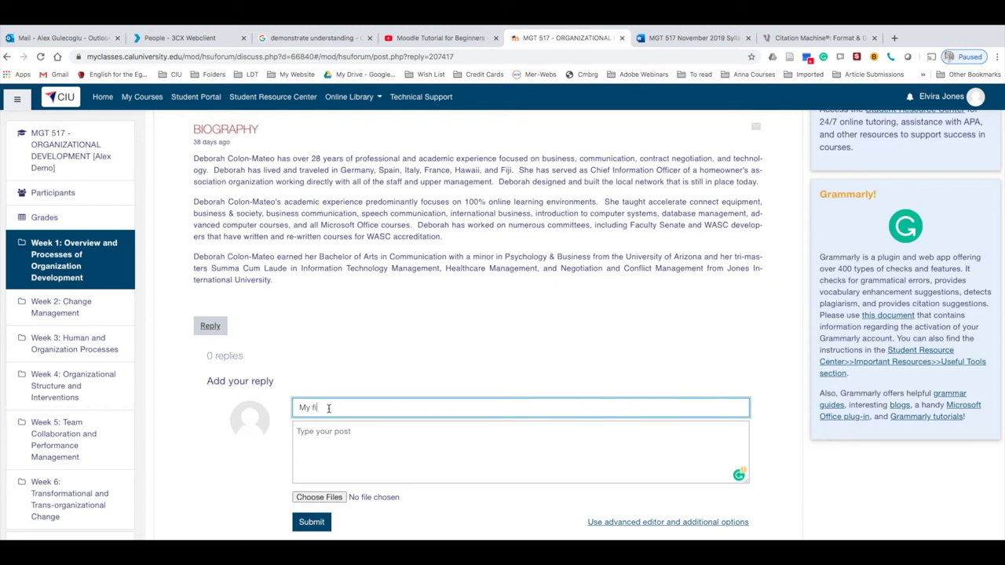
key("Tab")
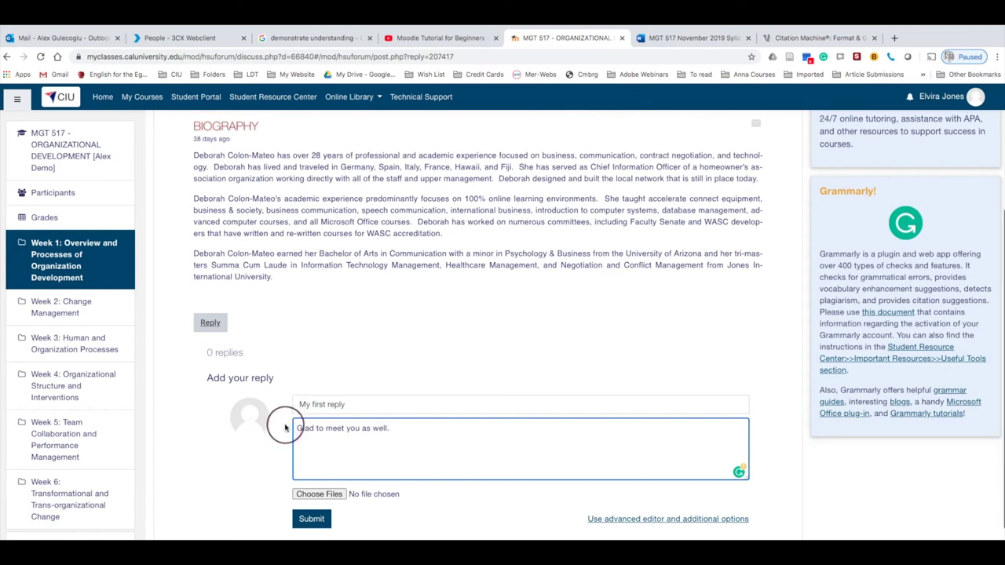
scroll(286, 428, "down", 2)
left_click(321, 419)
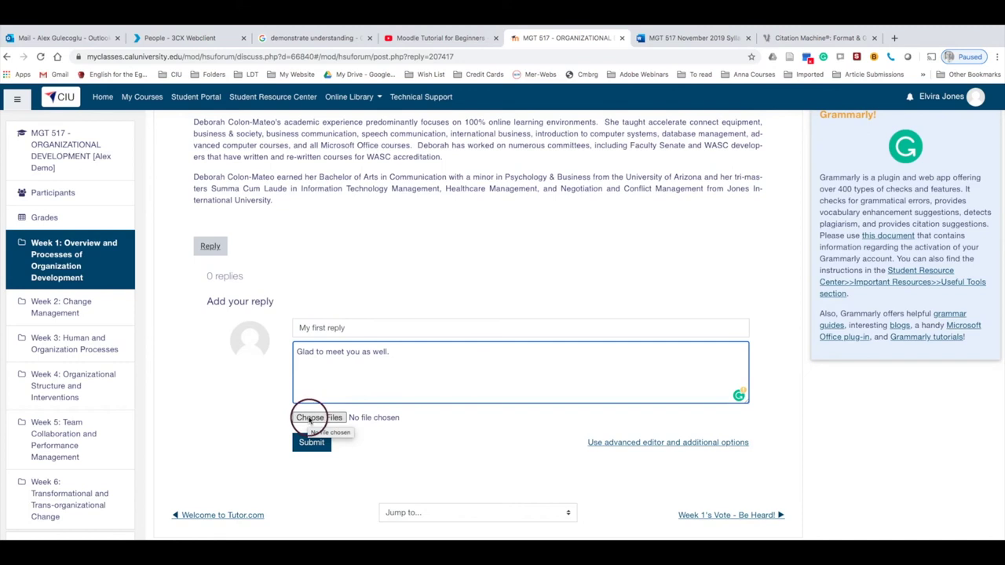
left_click(411, 358)
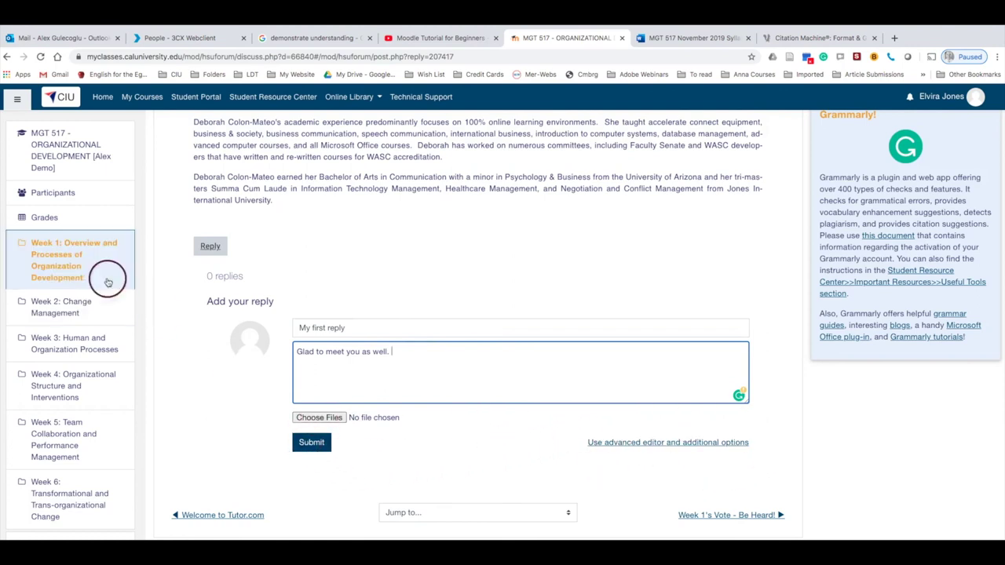
- Return to the Week 1 course section and review its activity list and the Introduce Yourself instructions
left_click(71, 262)
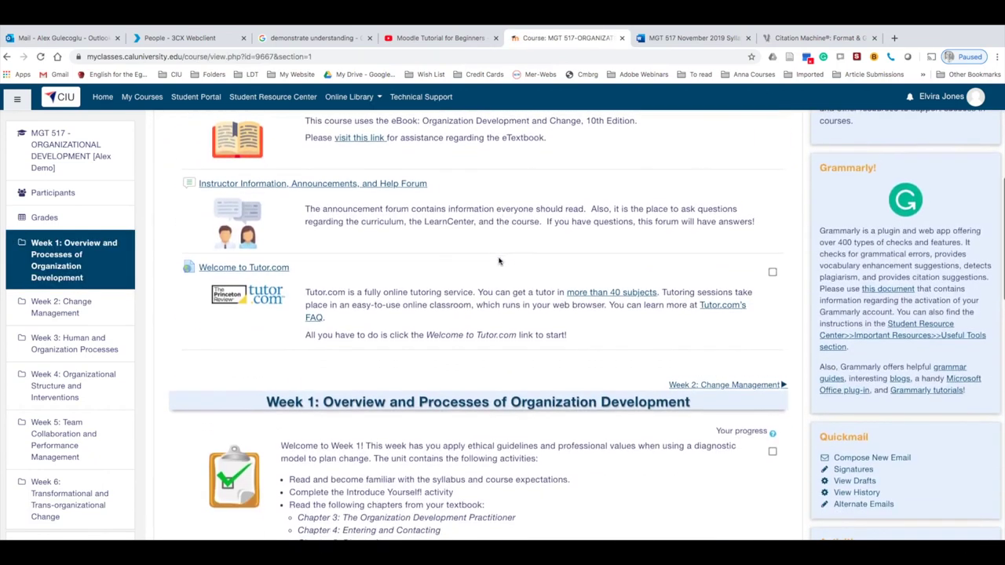
scroll(499, 262, "down", 5)
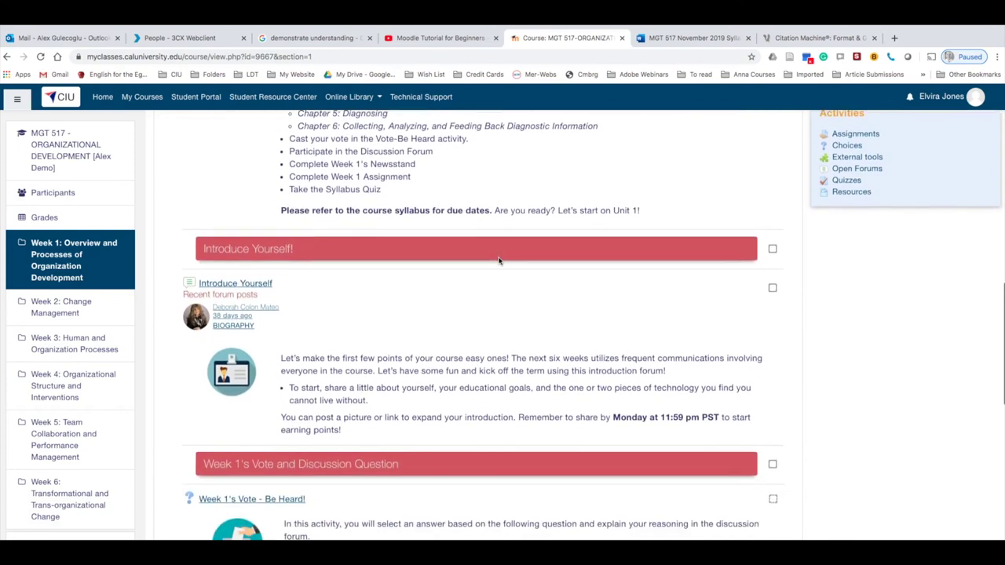
scroll(500, 261, "up", 1)
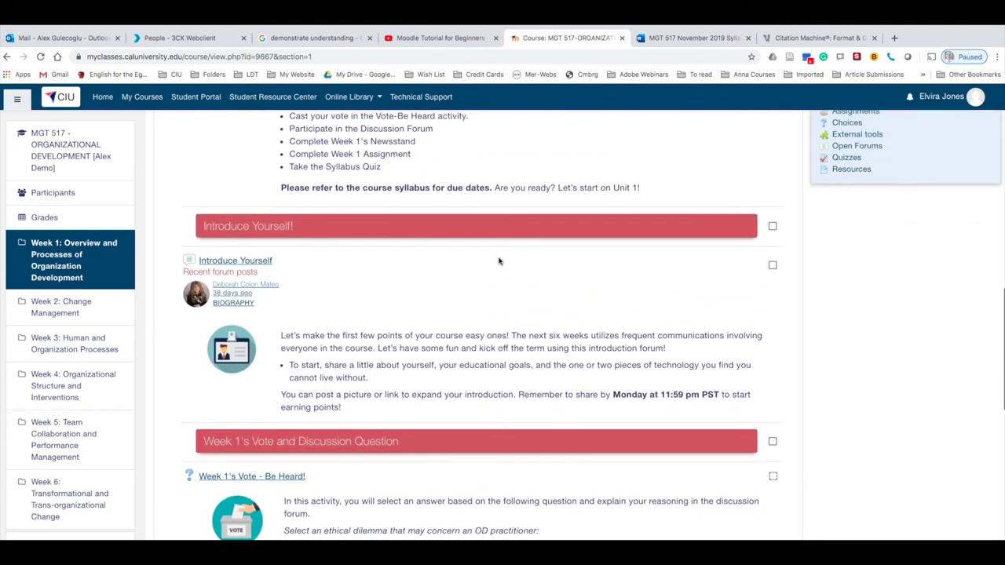
scroll(500, 261, "down", 1)
scroll(499, 262, "up", 3)
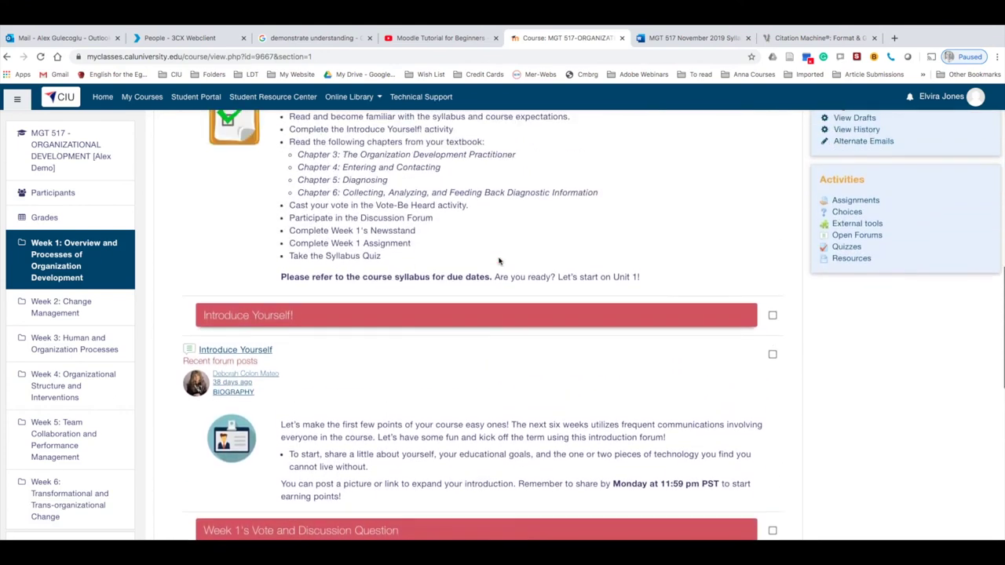